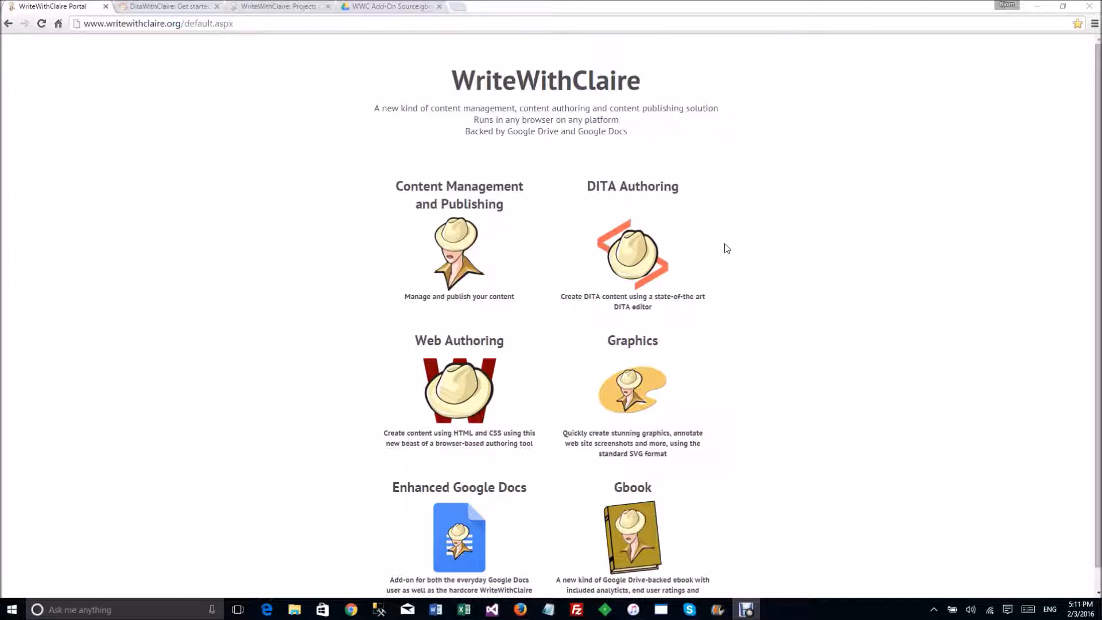
- Switch to the DitaWithClaire page and sign in with Google, granting and allowing Drive access
click(166, 5)
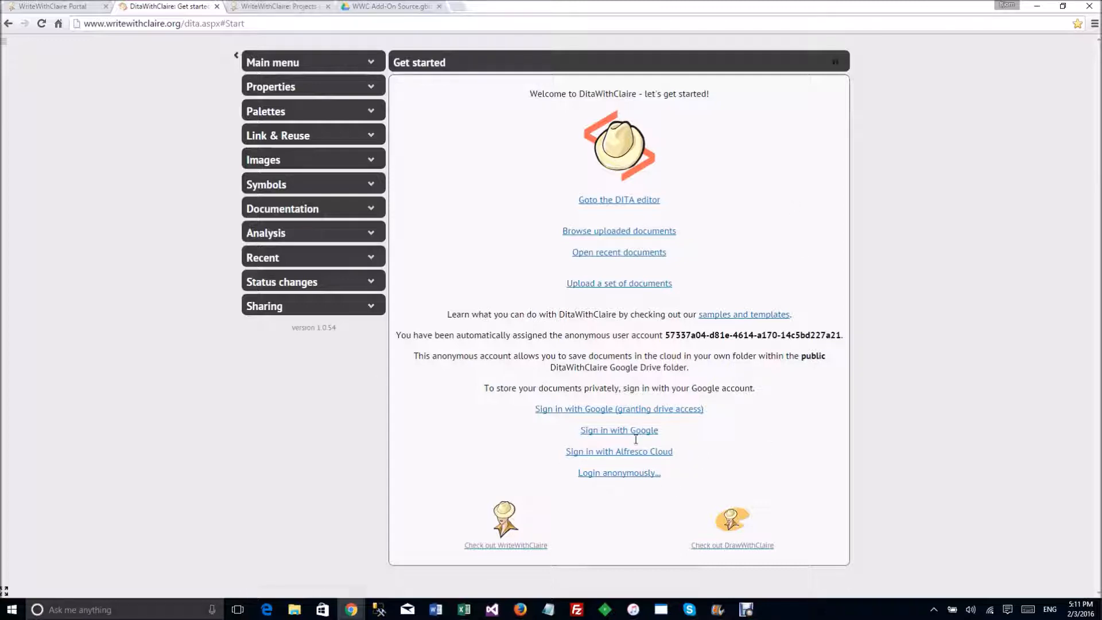
click(619, 410)
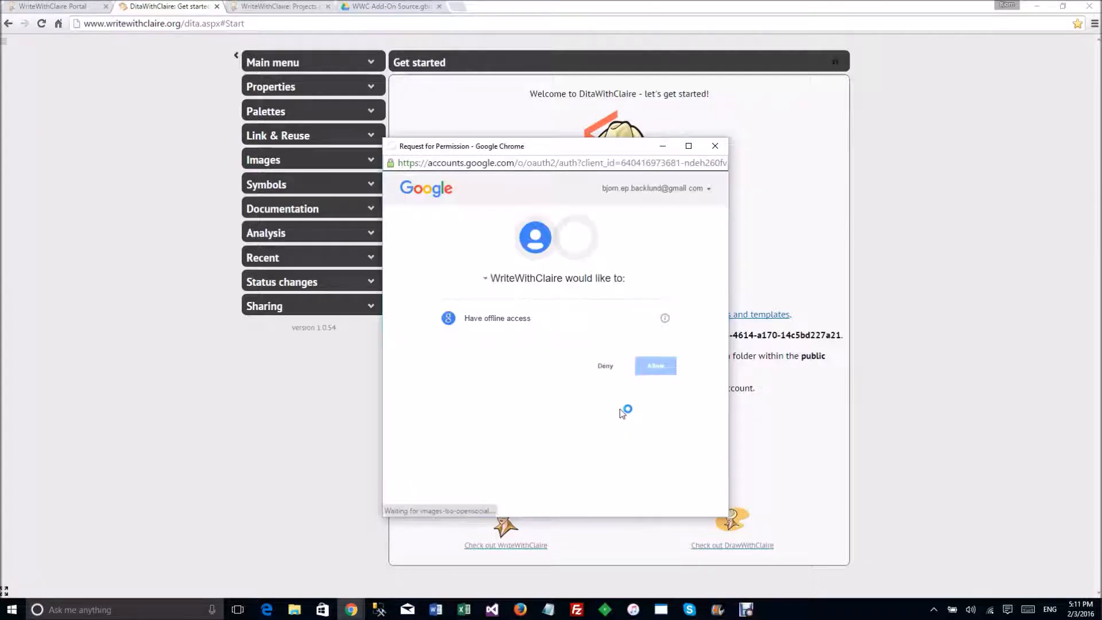
click(661, 370)
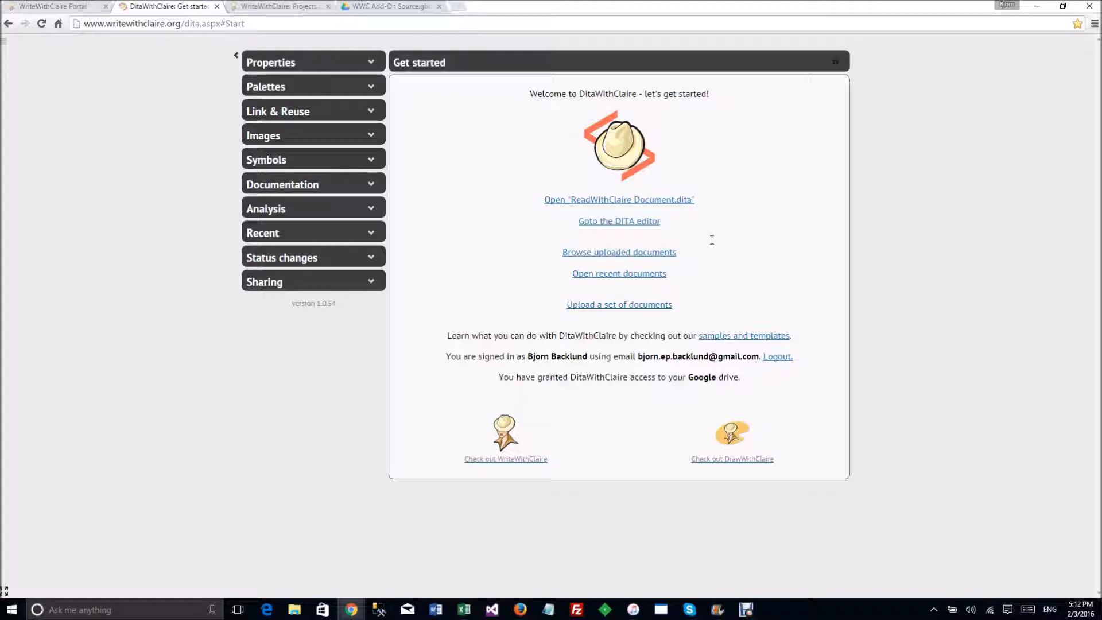
- Go to the DITA editor and create a new untitled document of type topic
click(634, 223)
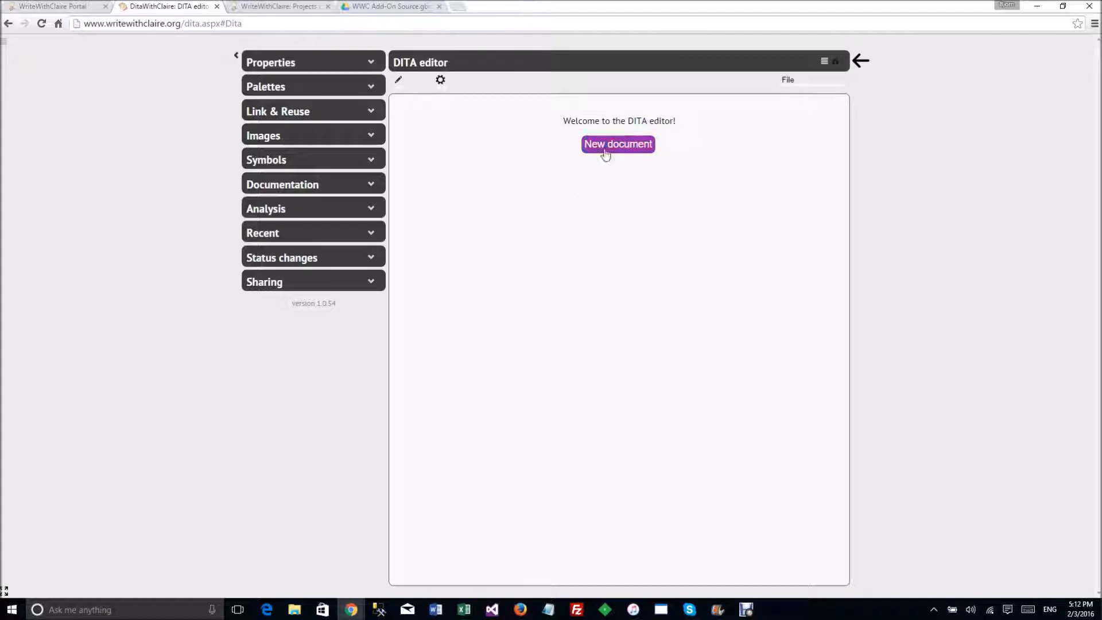
click(625, 149)
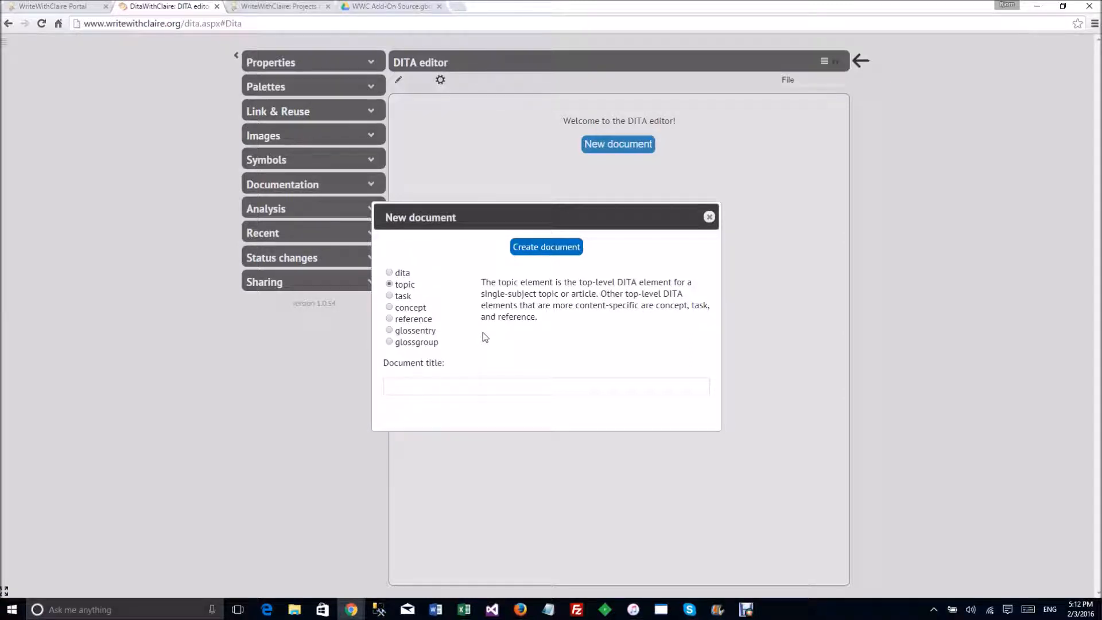
click(543, 252)
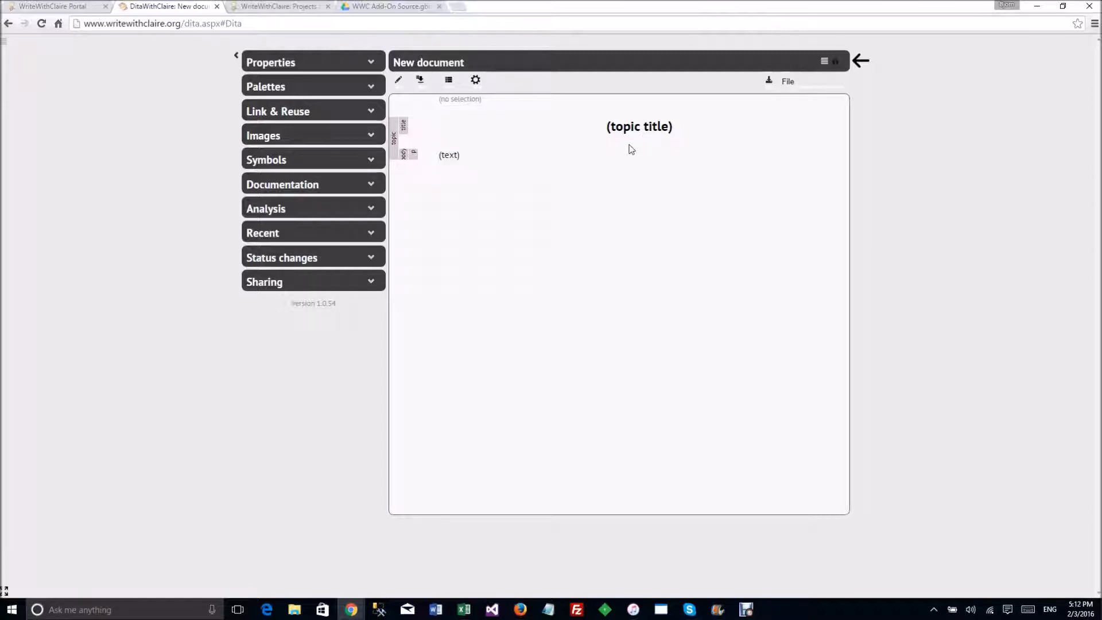
- Select the topic, title and paragraph elements in turn to examine the document's structure
click(395, 153)
click(414, 154)
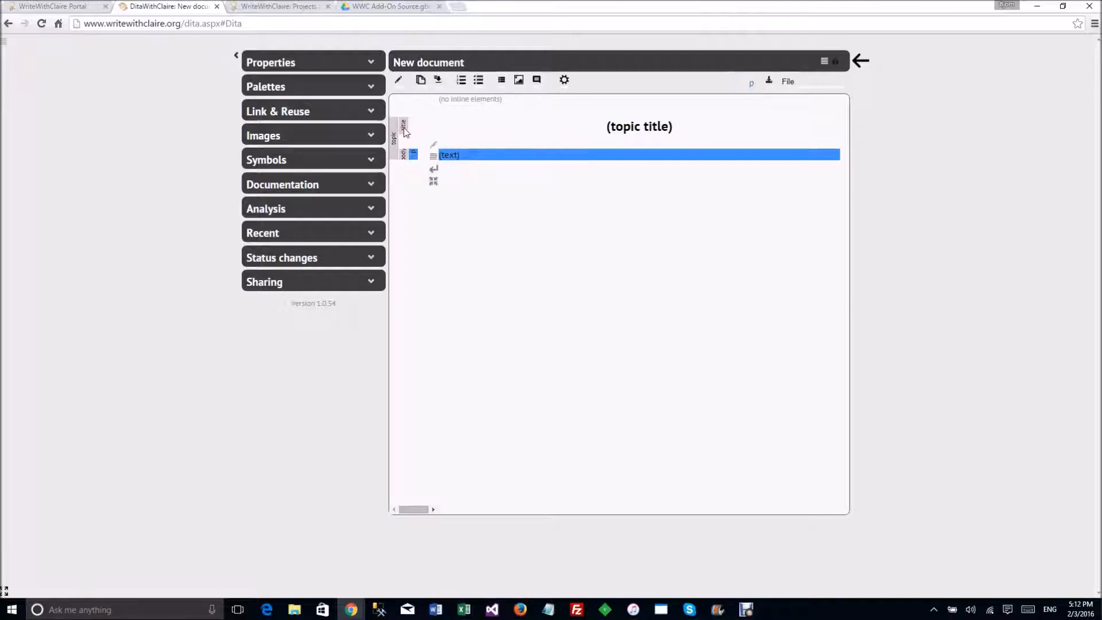
click(406, 133)
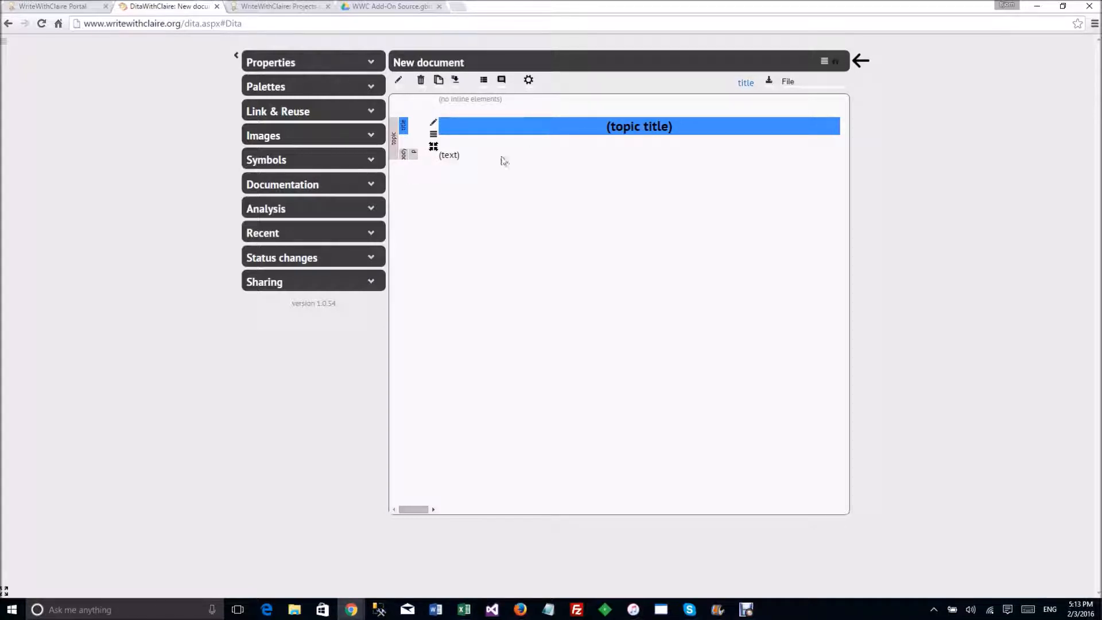
click(458, 163)
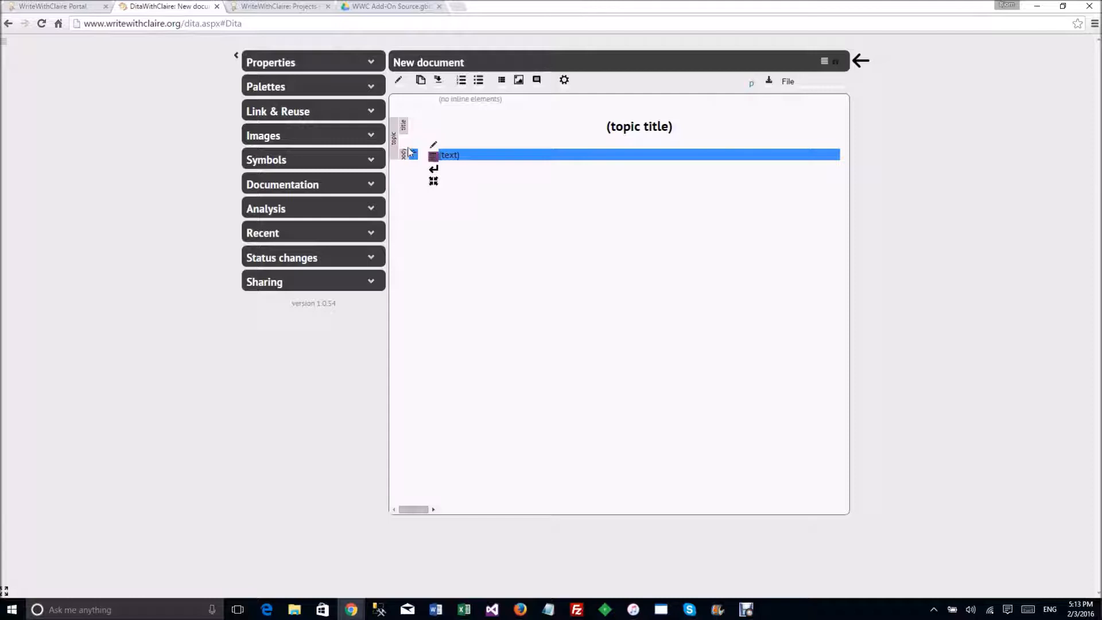
click(404, 126)
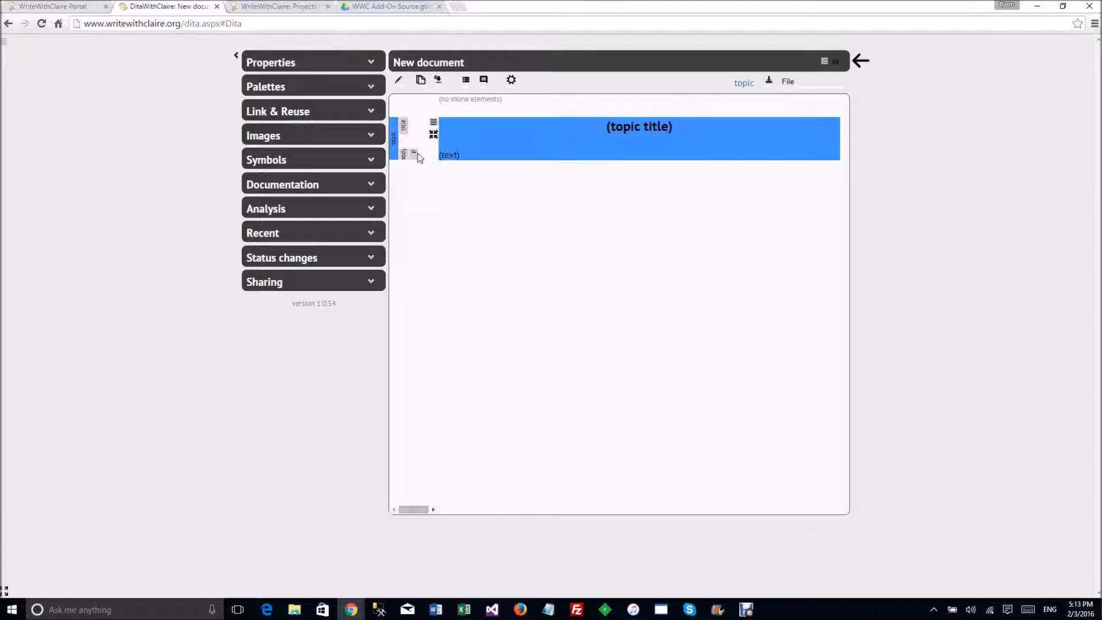
click(413, 153)
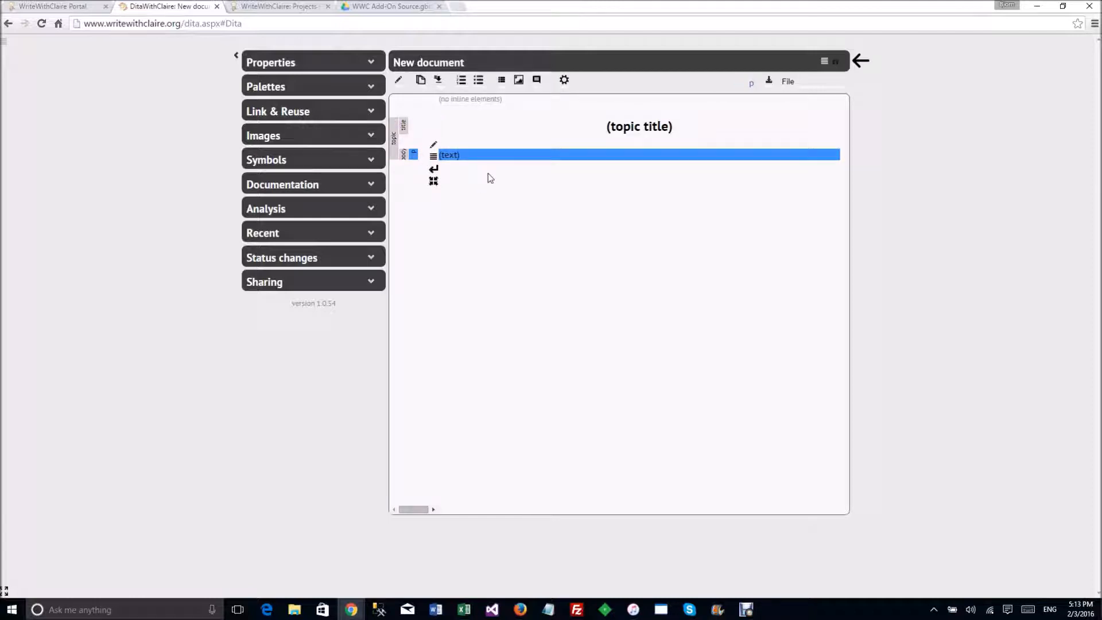
- Replace the body paragraph's placeholder text with "Then I can edit the text."
click(453, 157)
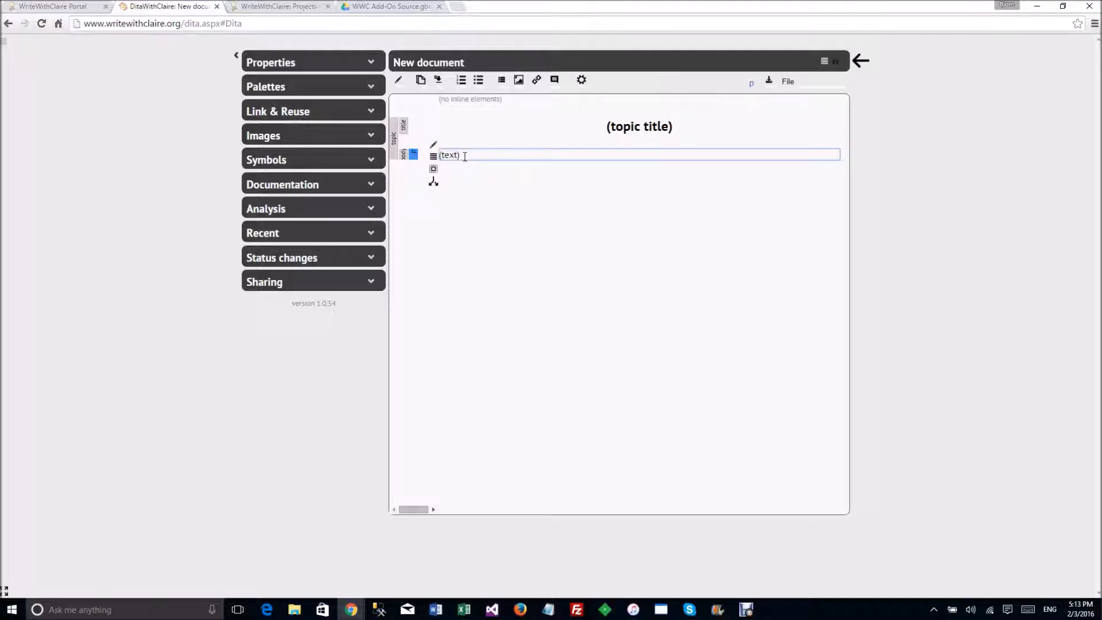
drag(467, 155, 437, 156)
text(T)
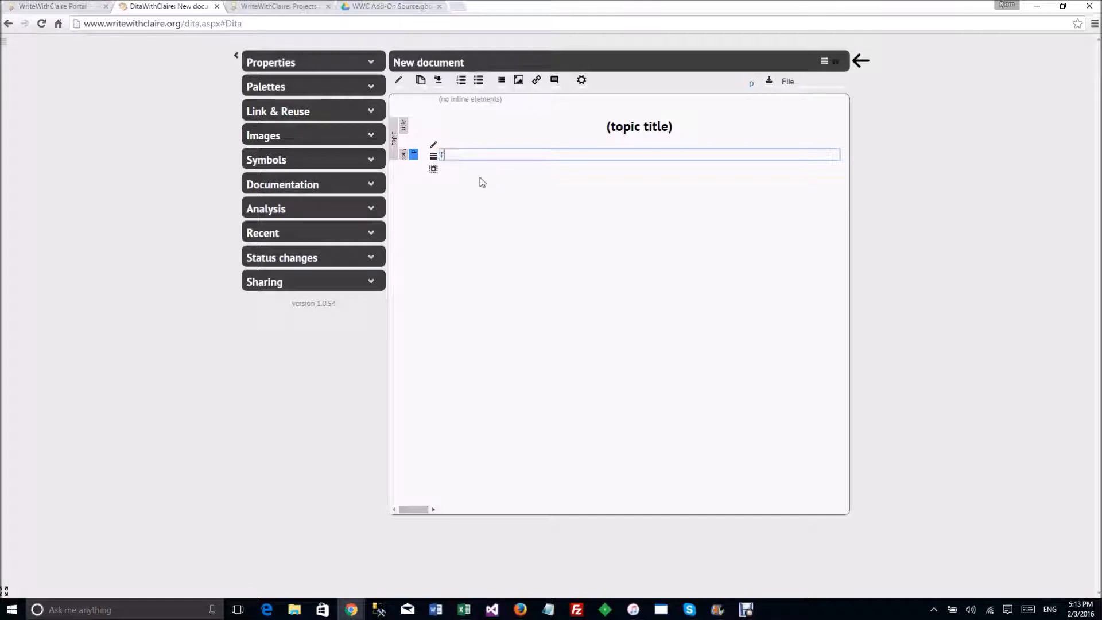
text(hen I can edit the text.)
- Make the words "can edit" bold in the body paragraph, finish text editing and select the bold inline element
drag(466, 157, 498, 157)
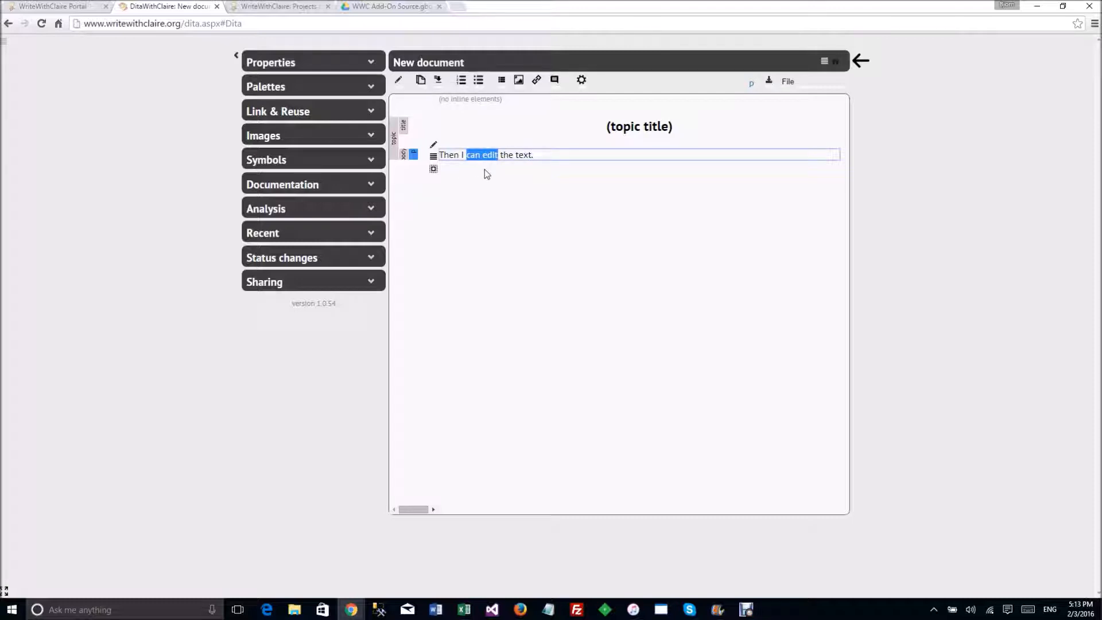
key(ctrl+b)
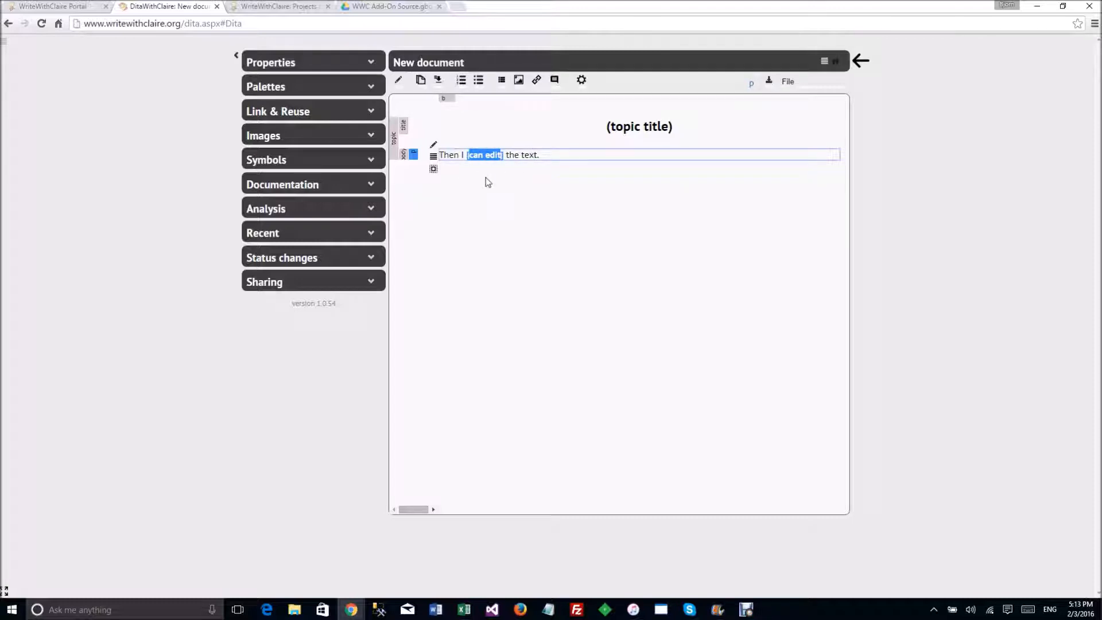
click(434, 146)
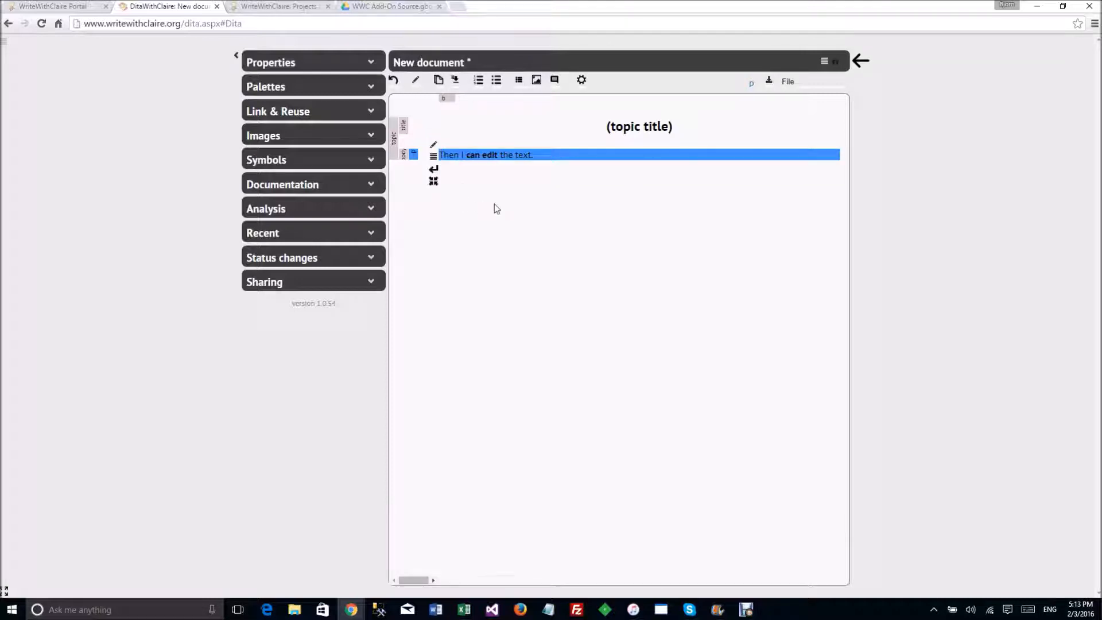
click(449, 101)
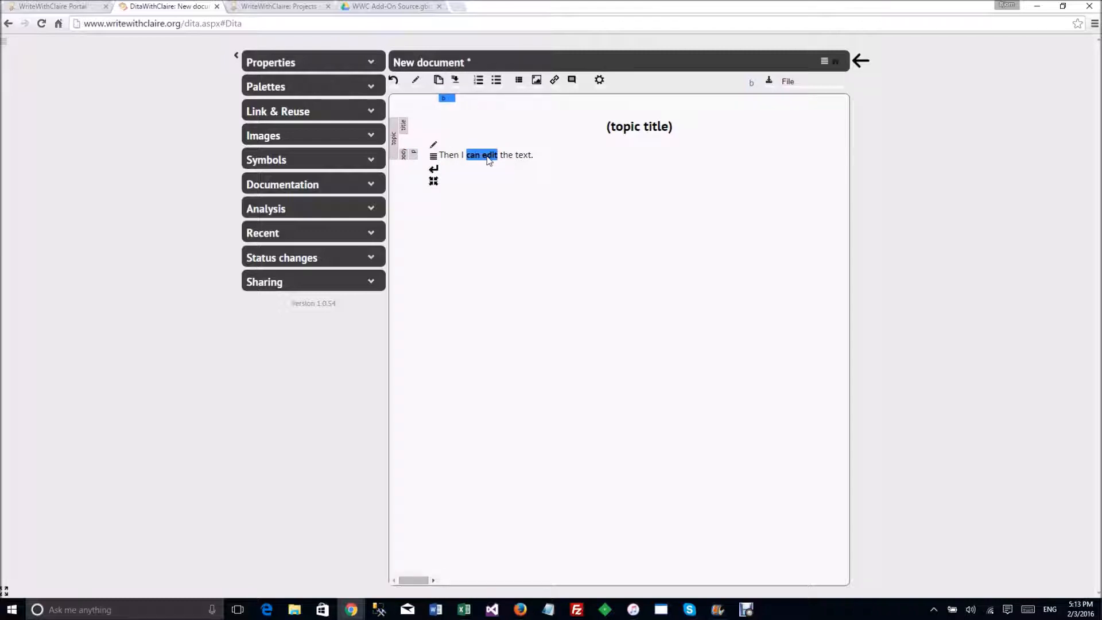
- Add four new empty paragraphs below the first body paragraph
click(414, 154)
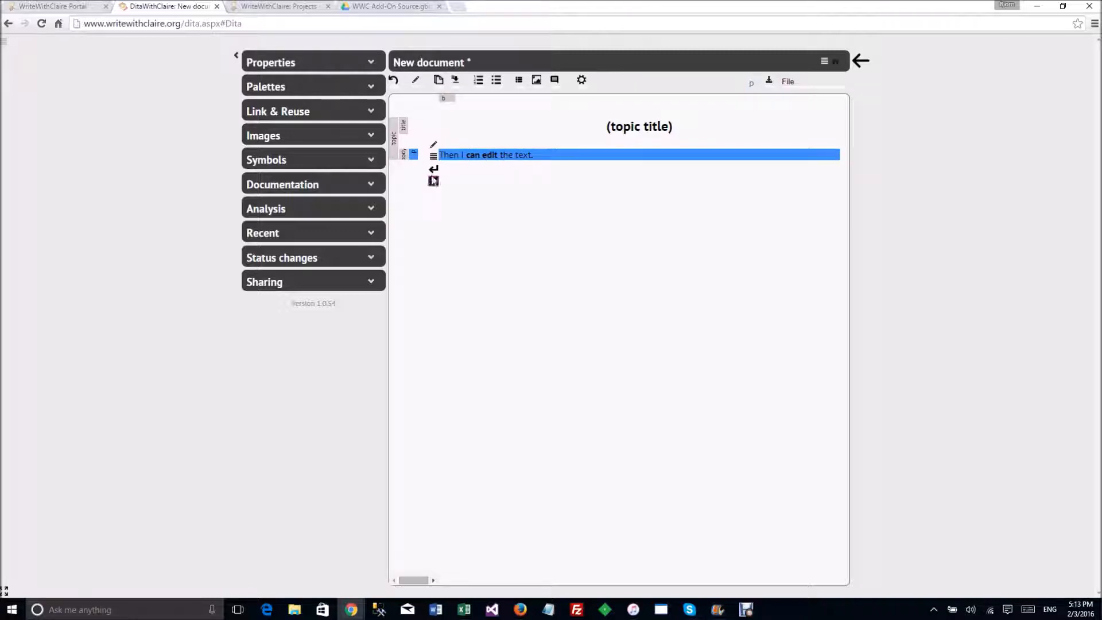
click(434, 169)
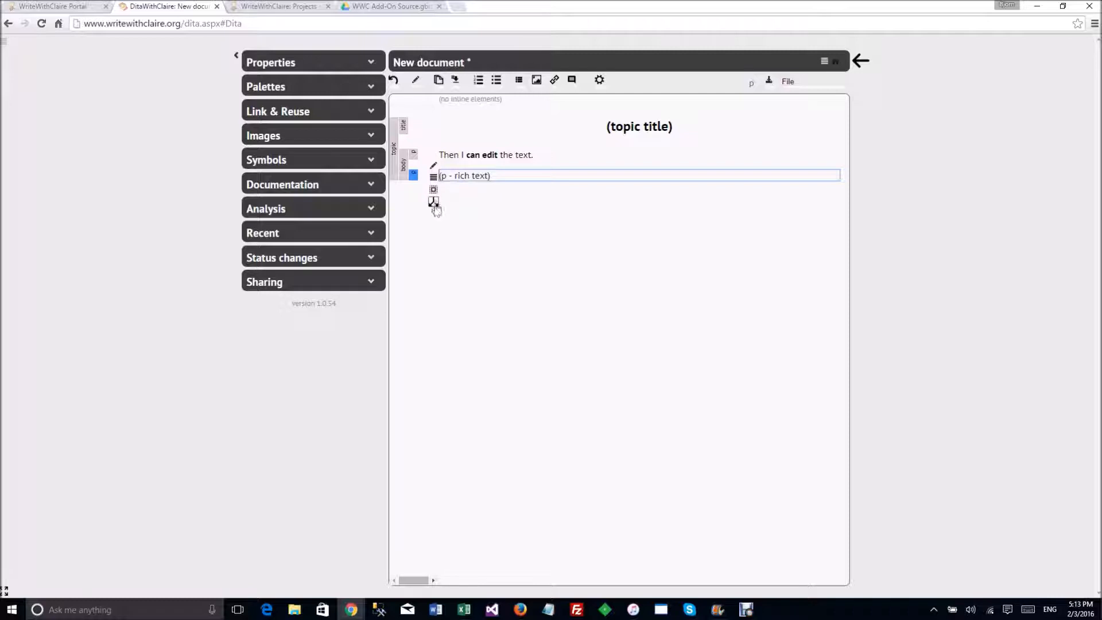
click(434, 201)
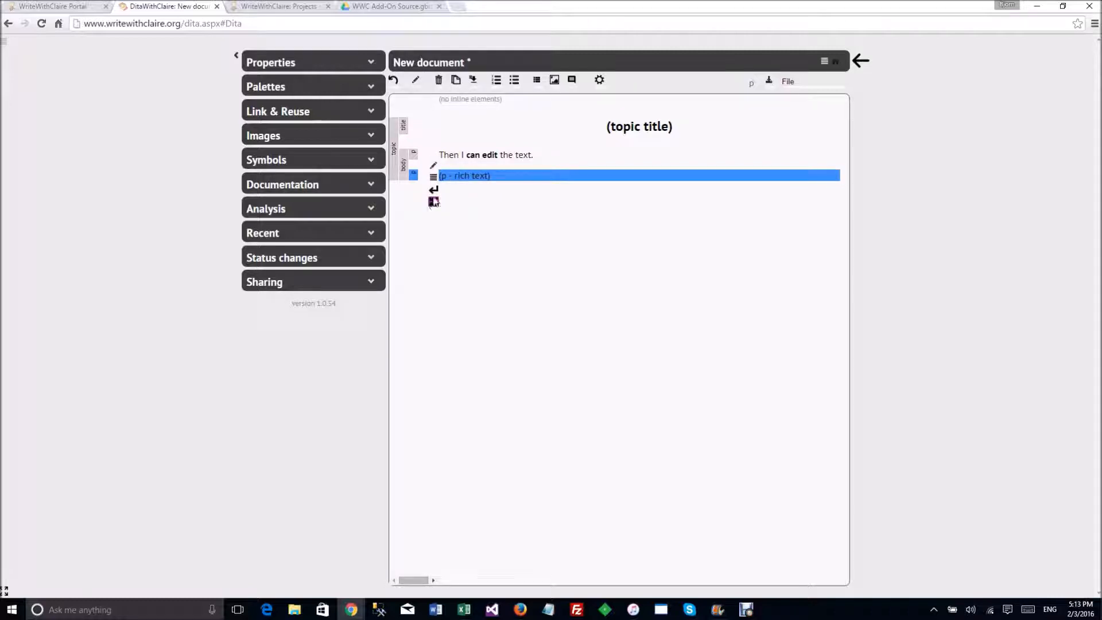
click(433, 202)
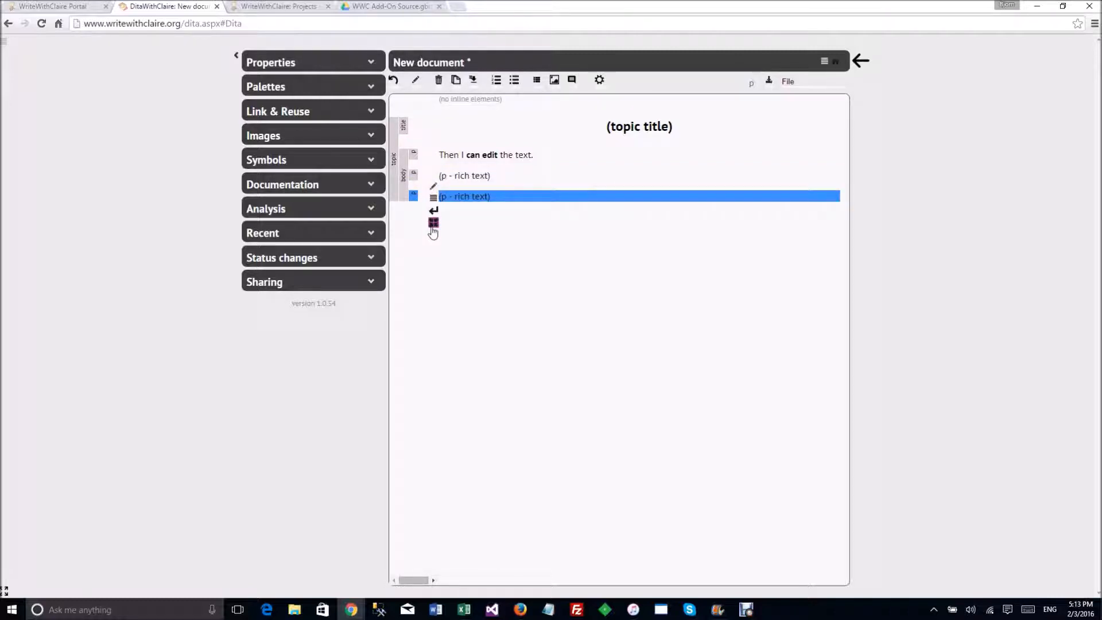
click(434, 229)
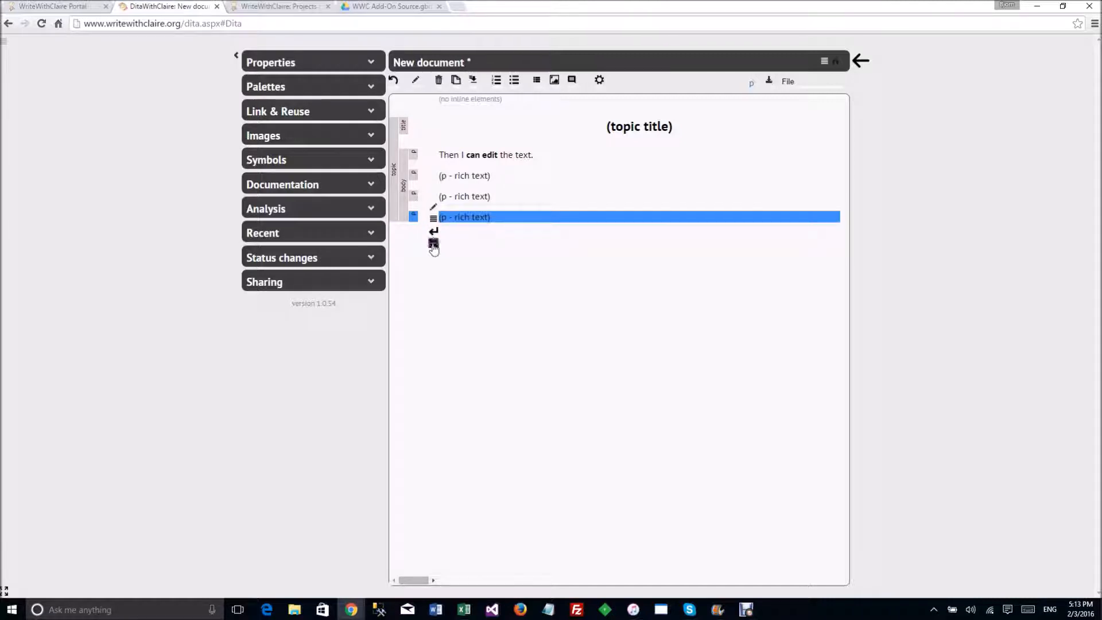
click(434, 247)
- Turn the first three placeholder paragraphs into a numbered list
click(476, 176)
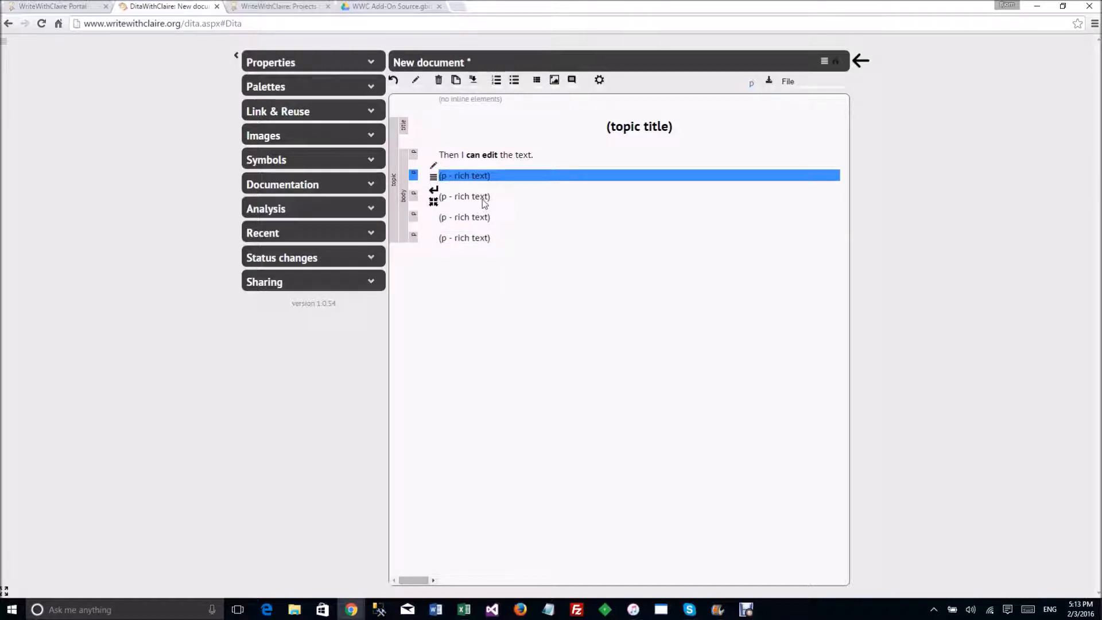
ctrl+click(482, 198)
ctrl+click(481, 218)
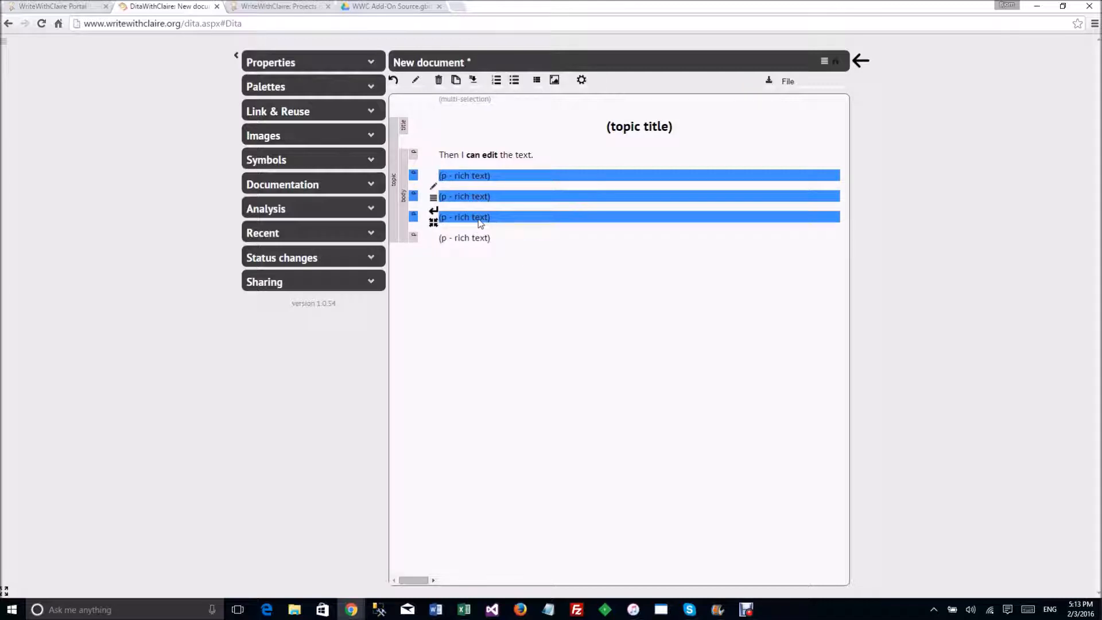
click(498, 83)
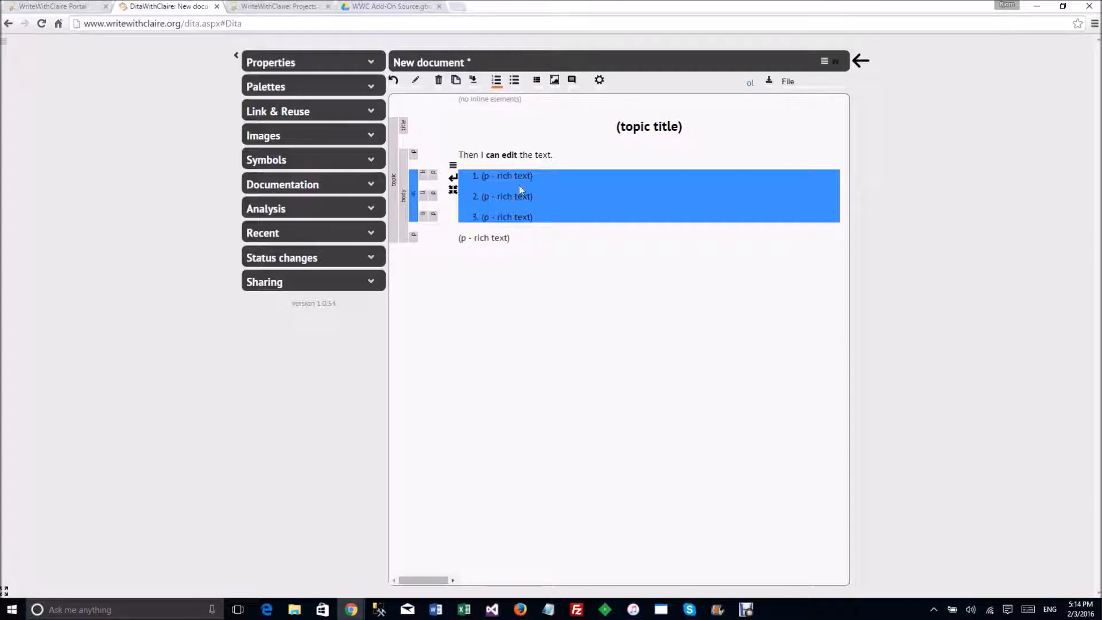
- Convert the whole numbered list to a bulleted list
click(499, 237)
click(417, 181)
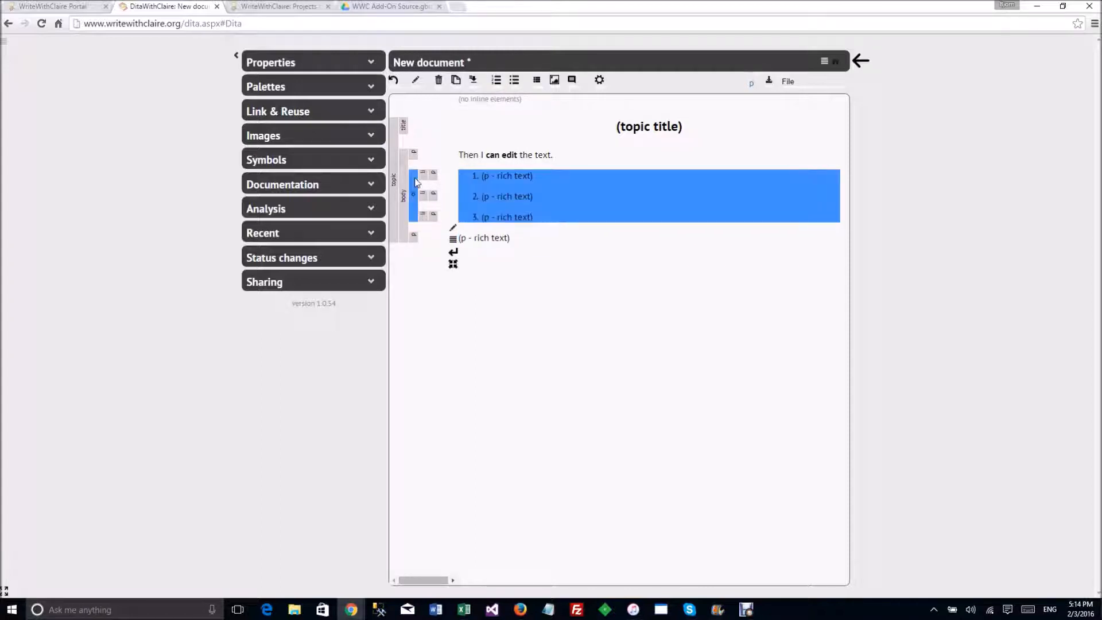
click(515, 80)
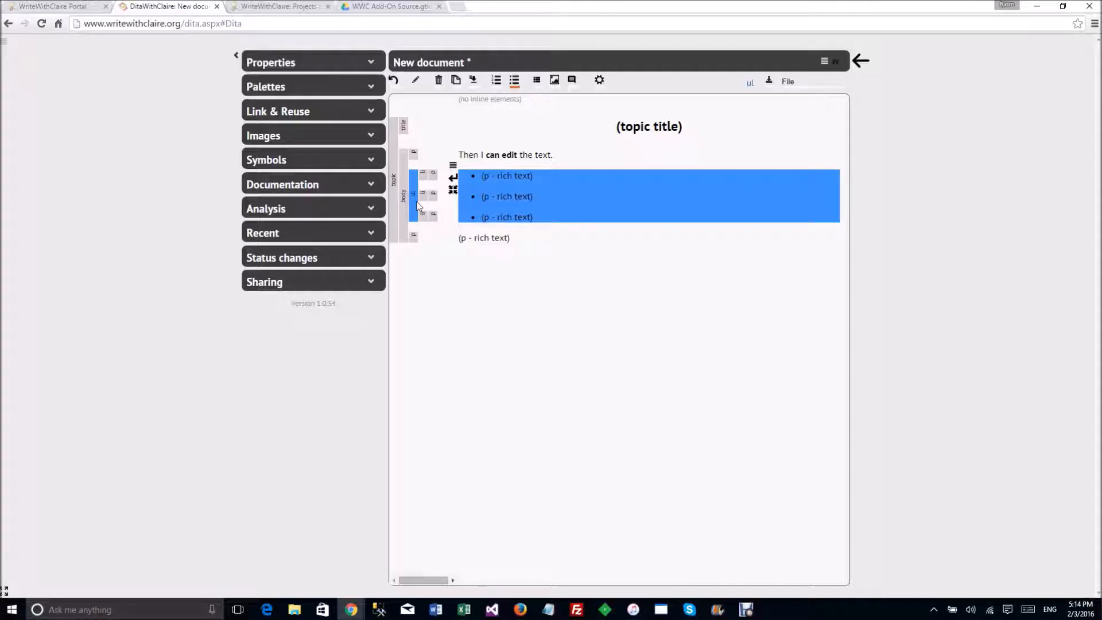
- Add a second paragraph inside the first bullet item and select the item's elements
click(525, 176)
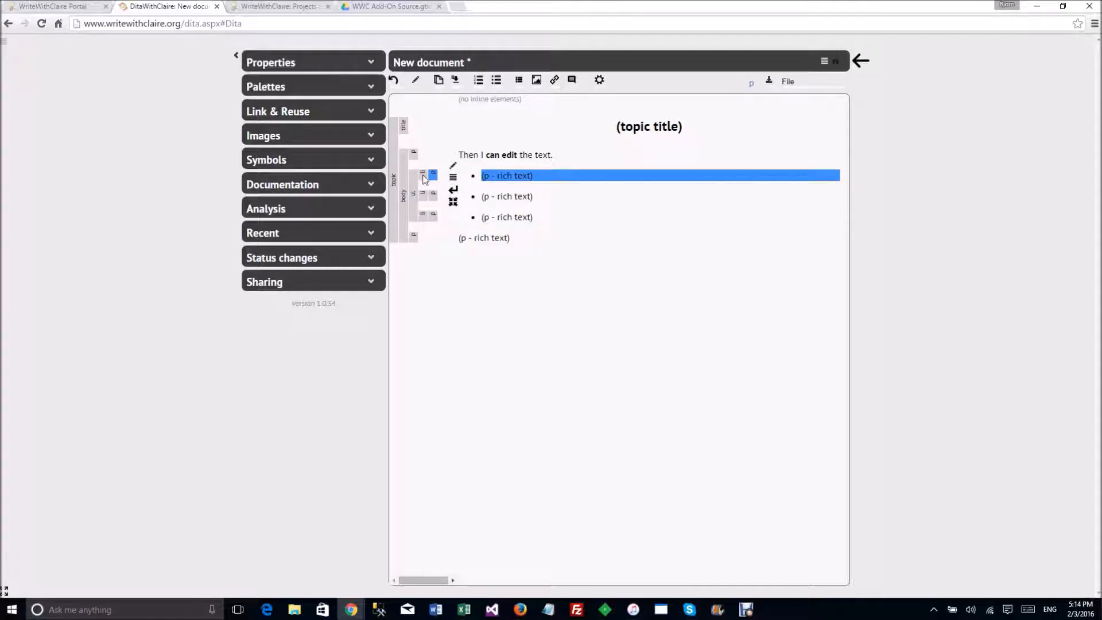
click(455, 191)
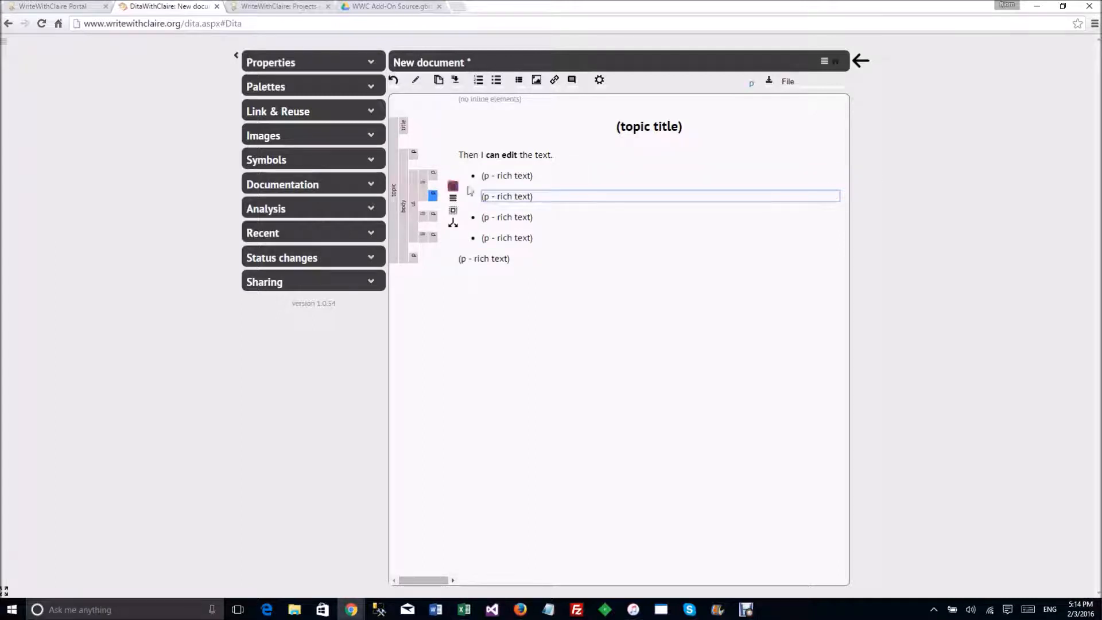
click(509, 176)
click(505, 195)
click(507, 178)
click(506, 156)
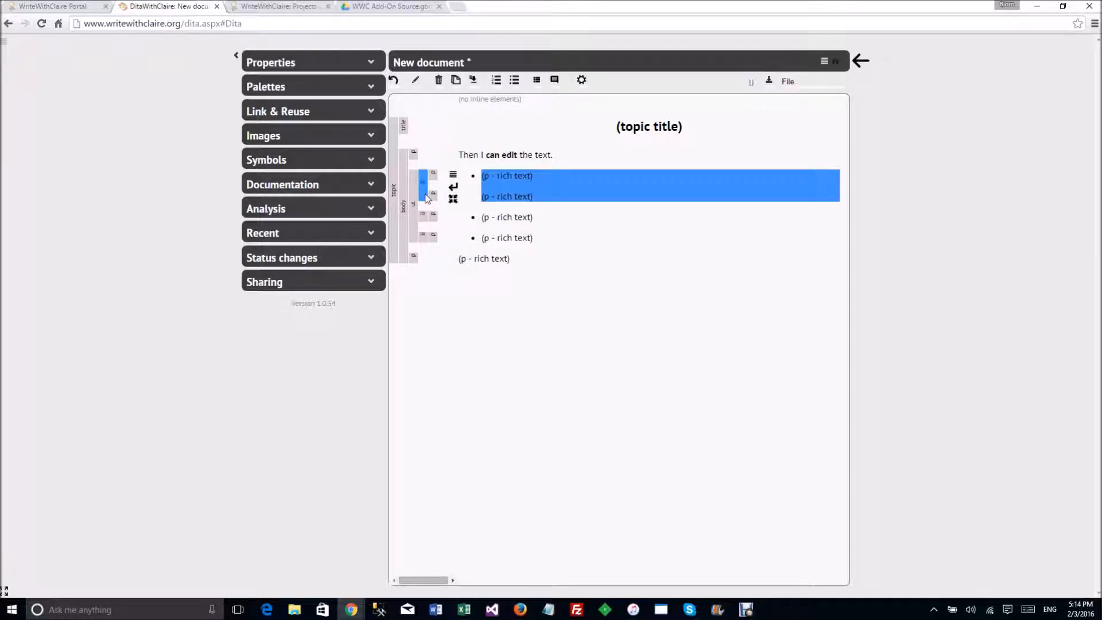
- Collapse the whole bulleted list and expand it again
click(414, 221)
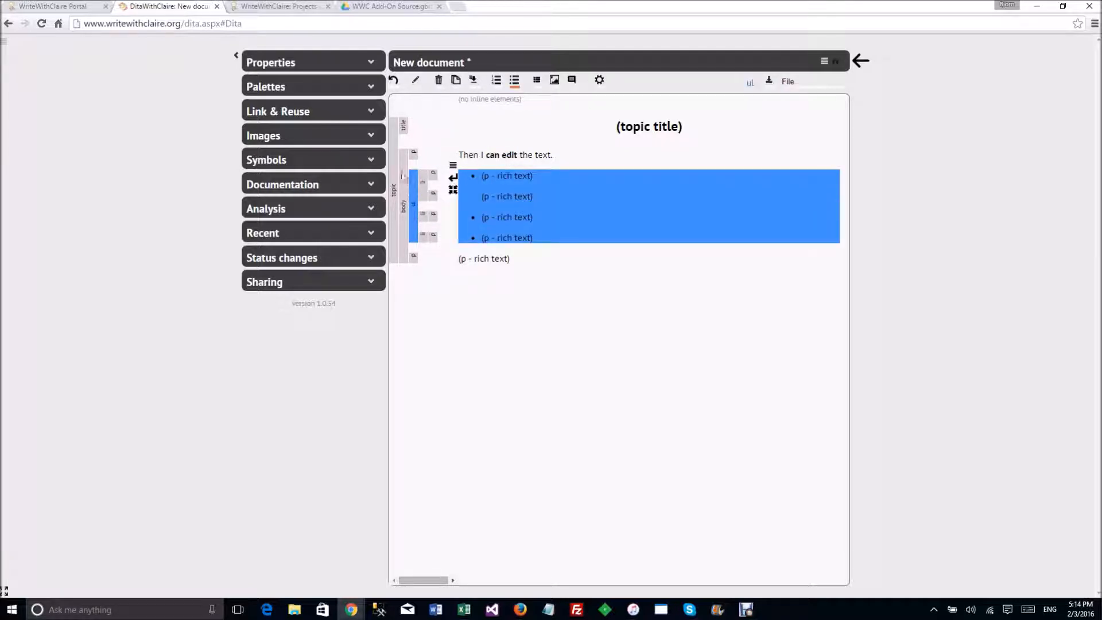
click(454, 194)
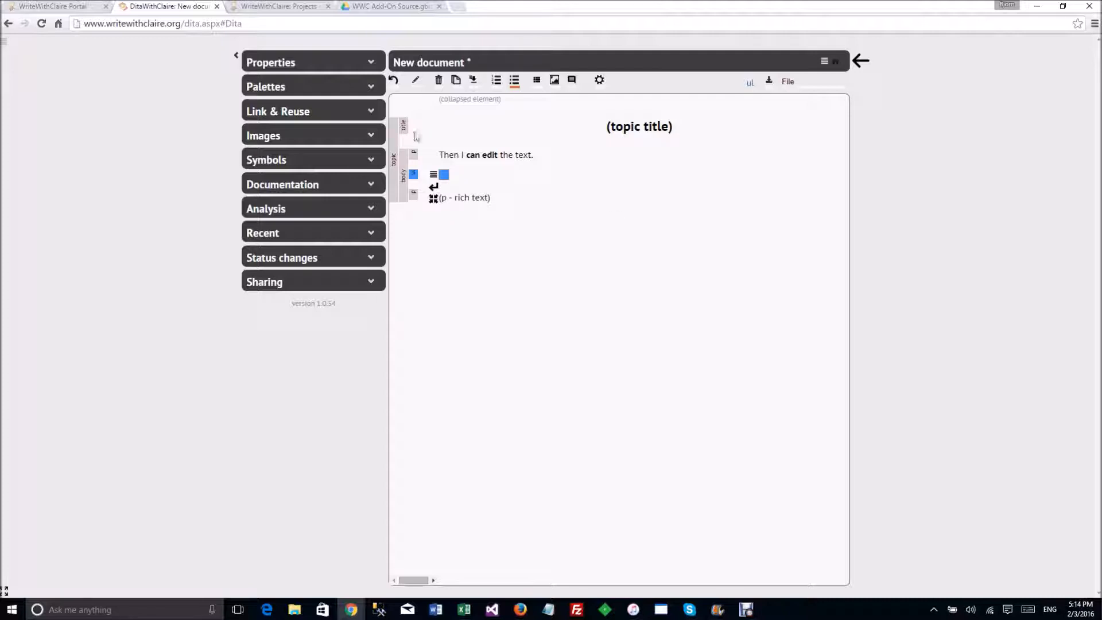
click(444, 174)
- Insert a regular table with 3 columns, 1 header row and 4 rows after the last paragraph
click(486, 260)
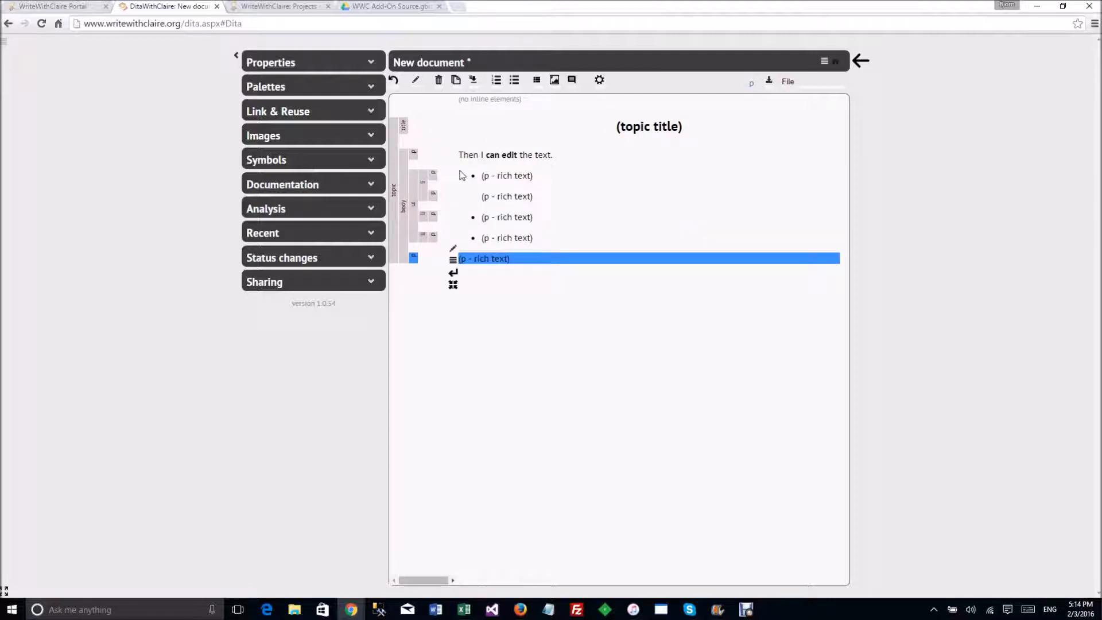
click(538, 81)
click(545, 94)
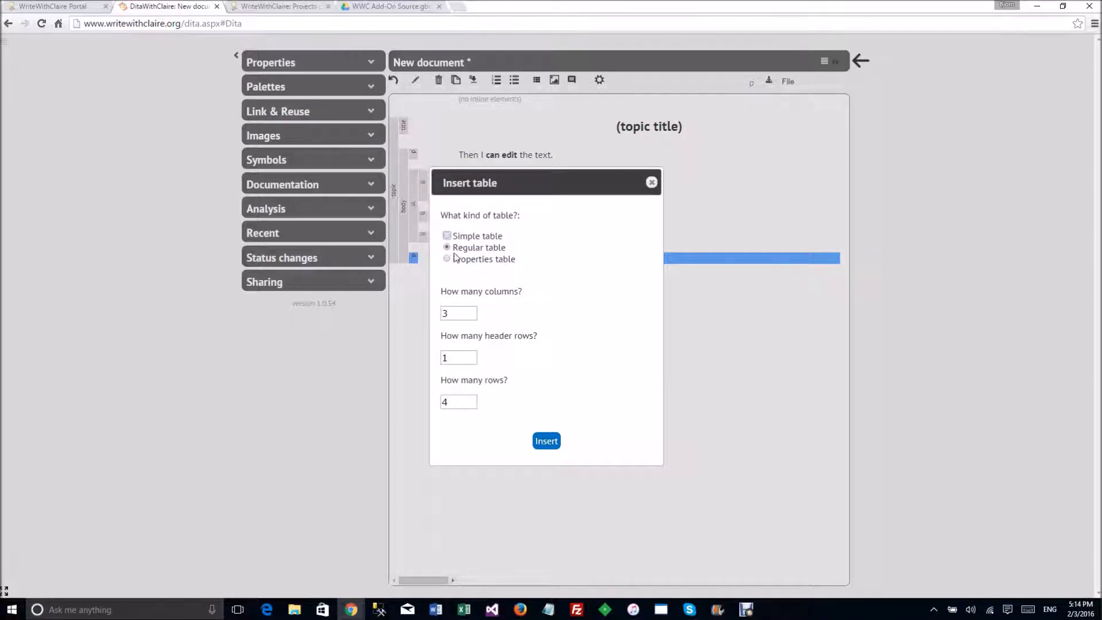
click(548, 442)
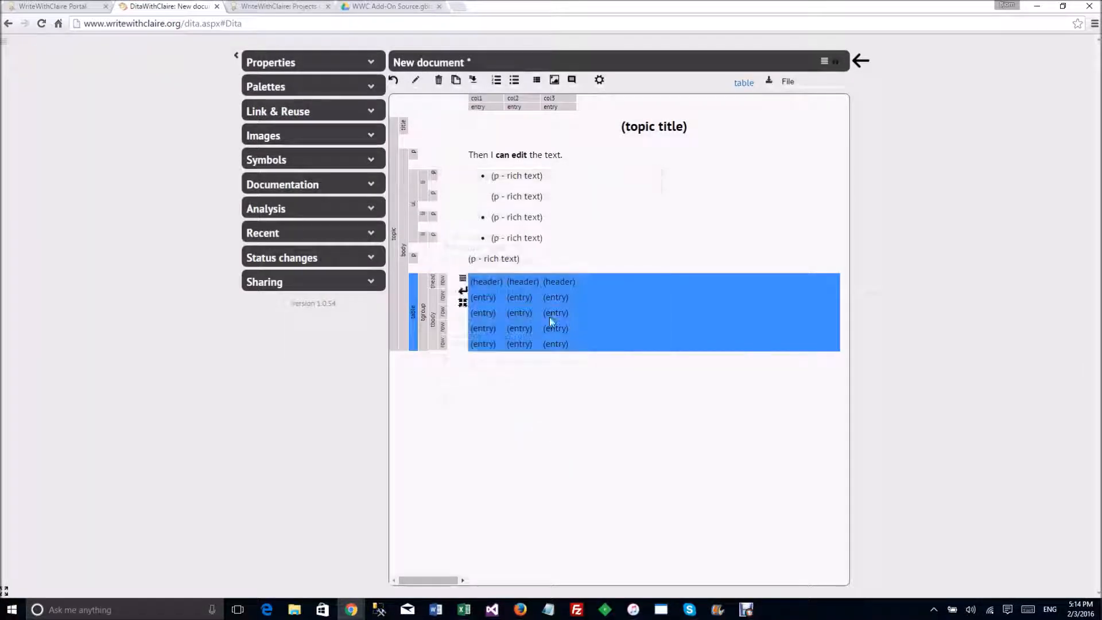
- Insert a column before the table's second column and move the second body row down one position
click(527, 307)
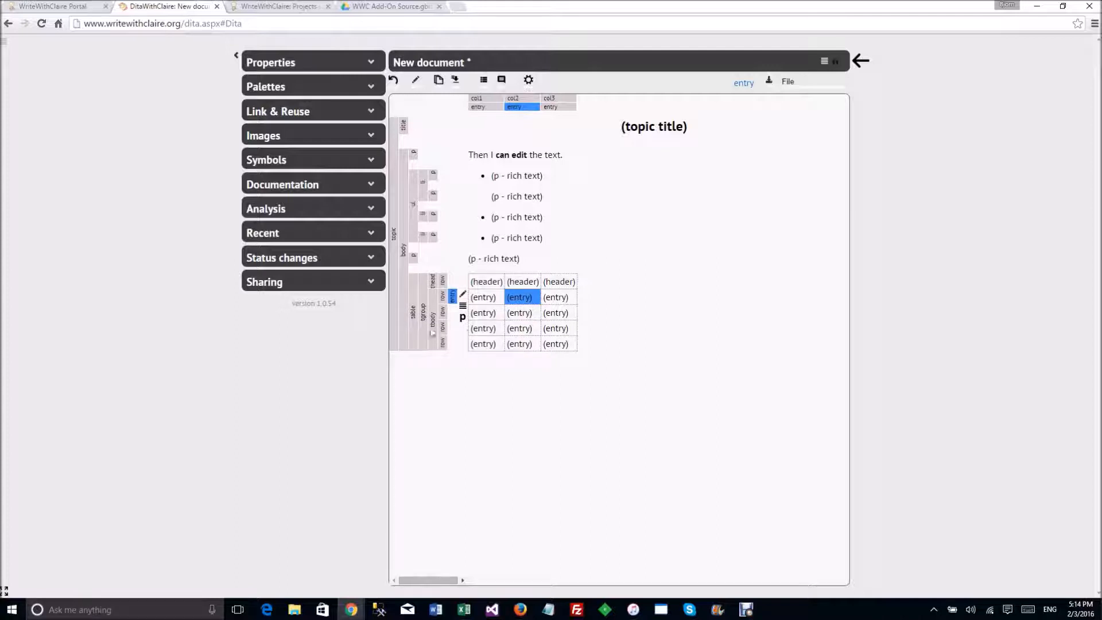
click(525, 99)
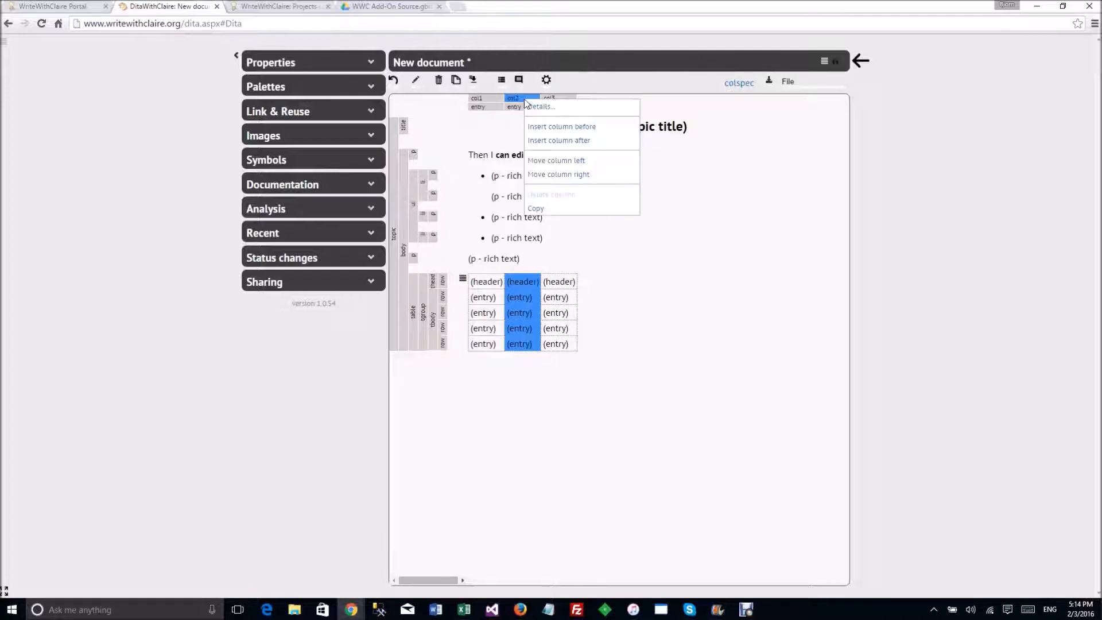
click(573, 127)
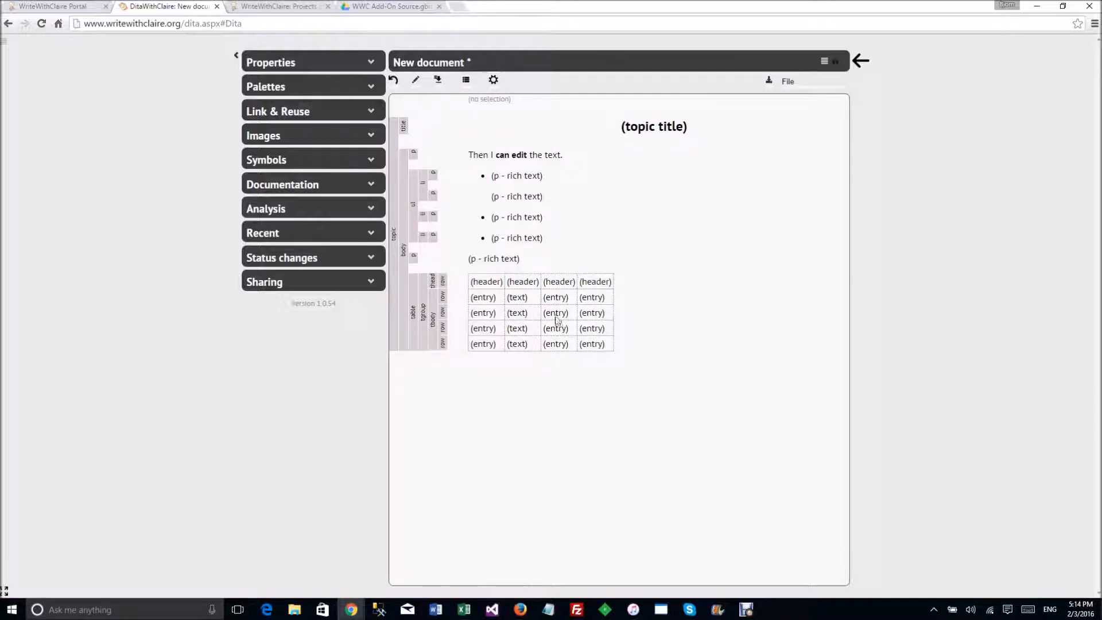
click(443, 313)
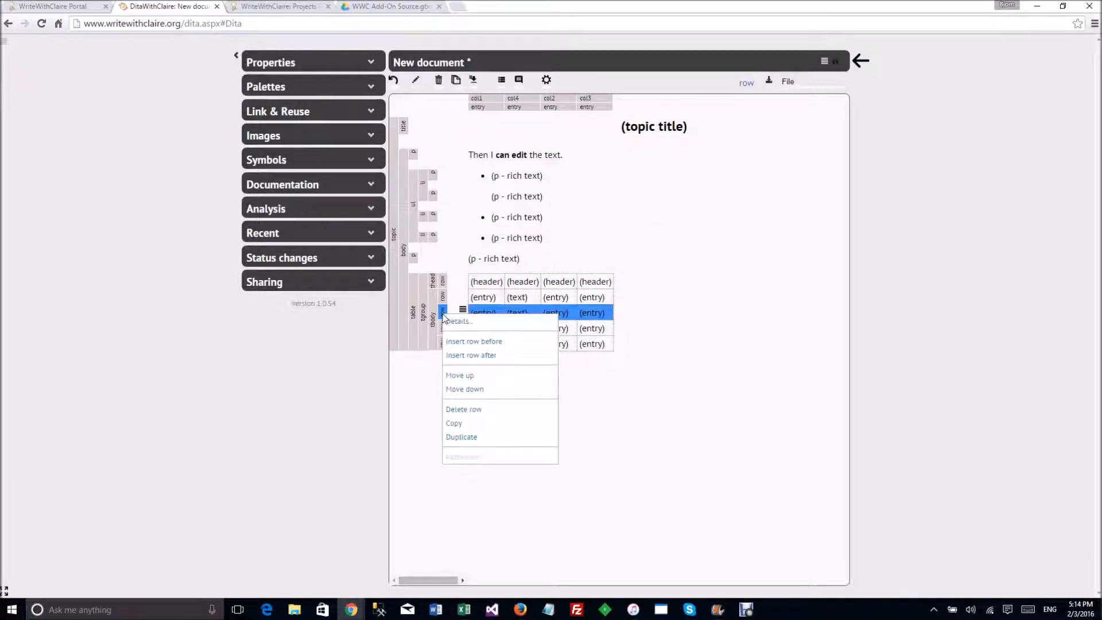
click(478, 391)
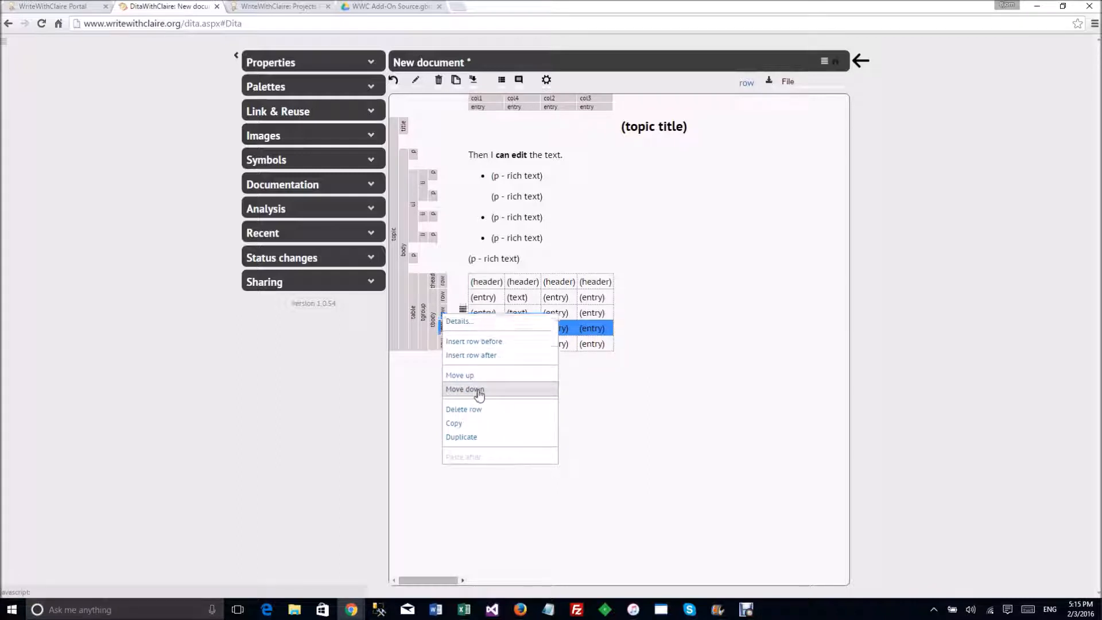
- Enter "This is some text" in the third column of the table's first body row and move to the following cell
click(564, 298)
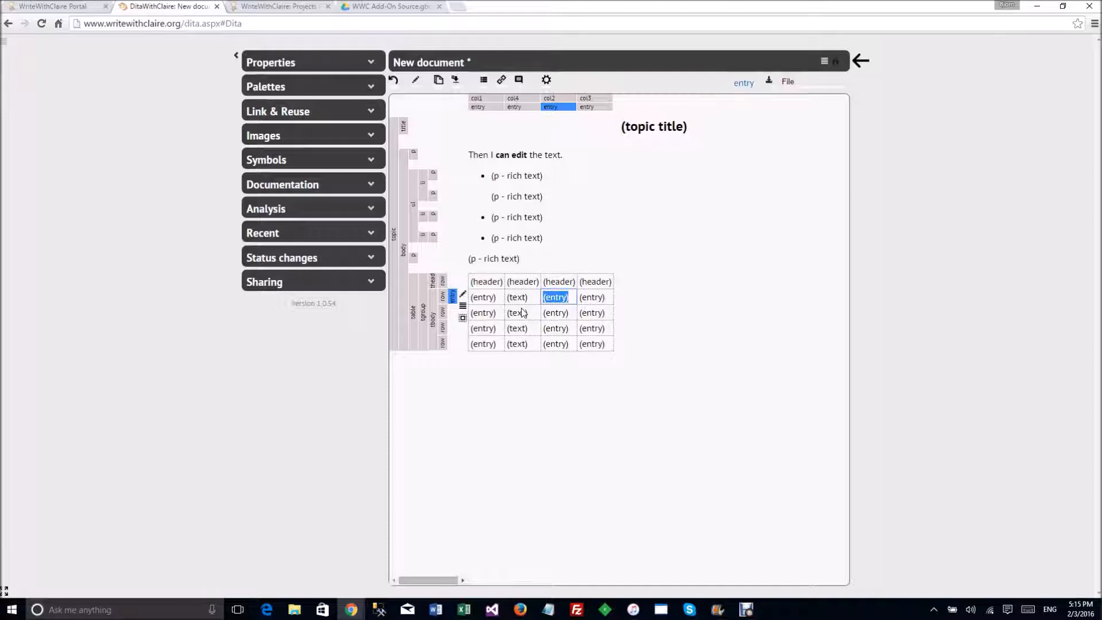
text(This is)
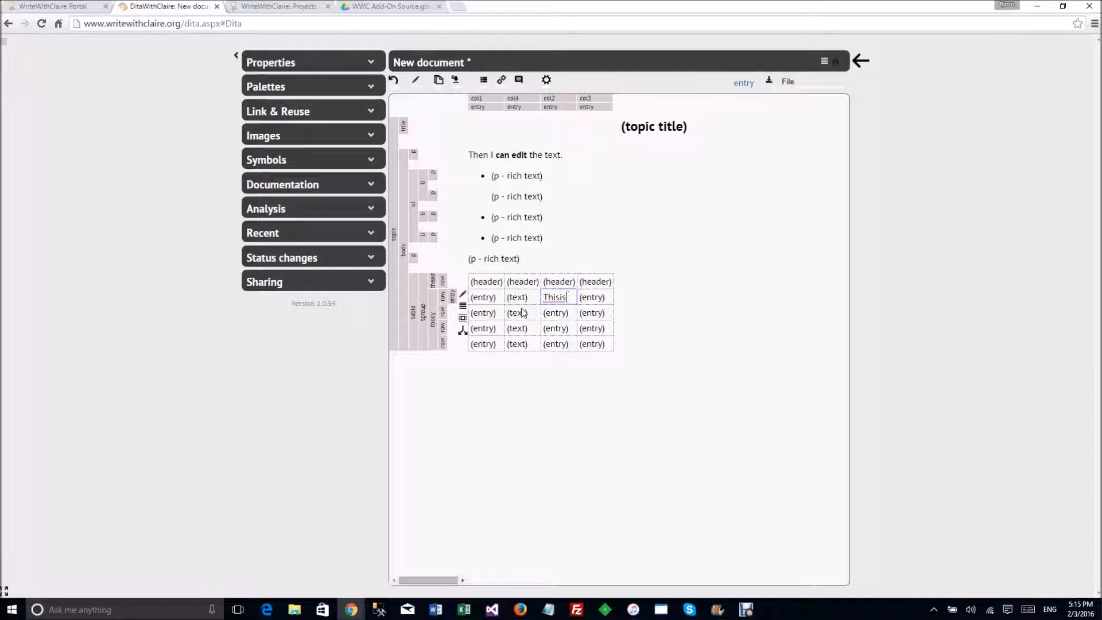
text( some text)
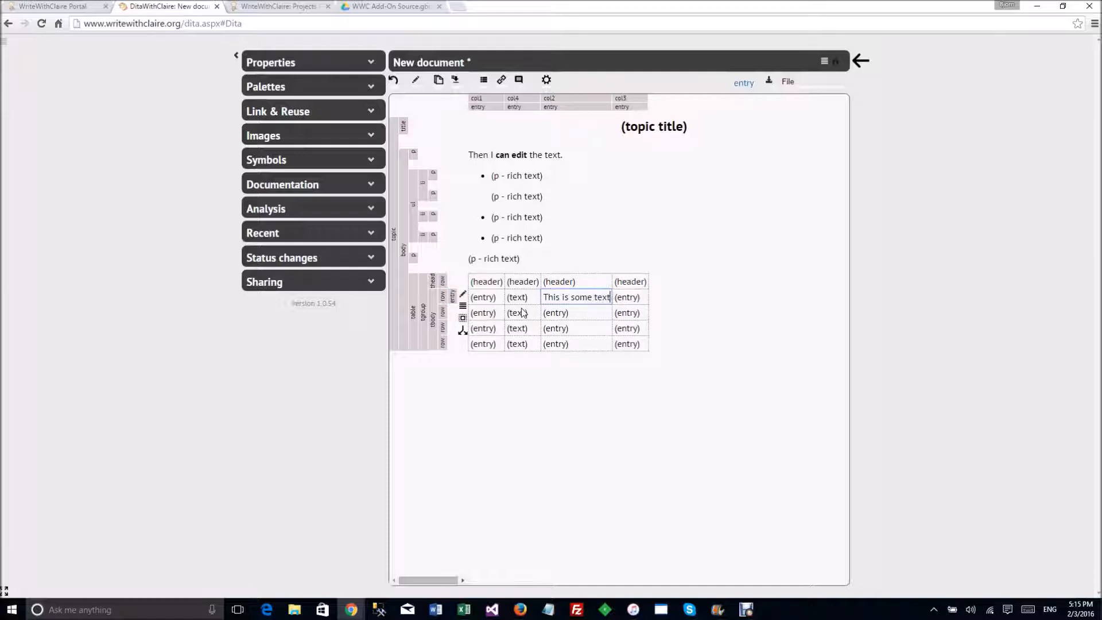
key(Tab)
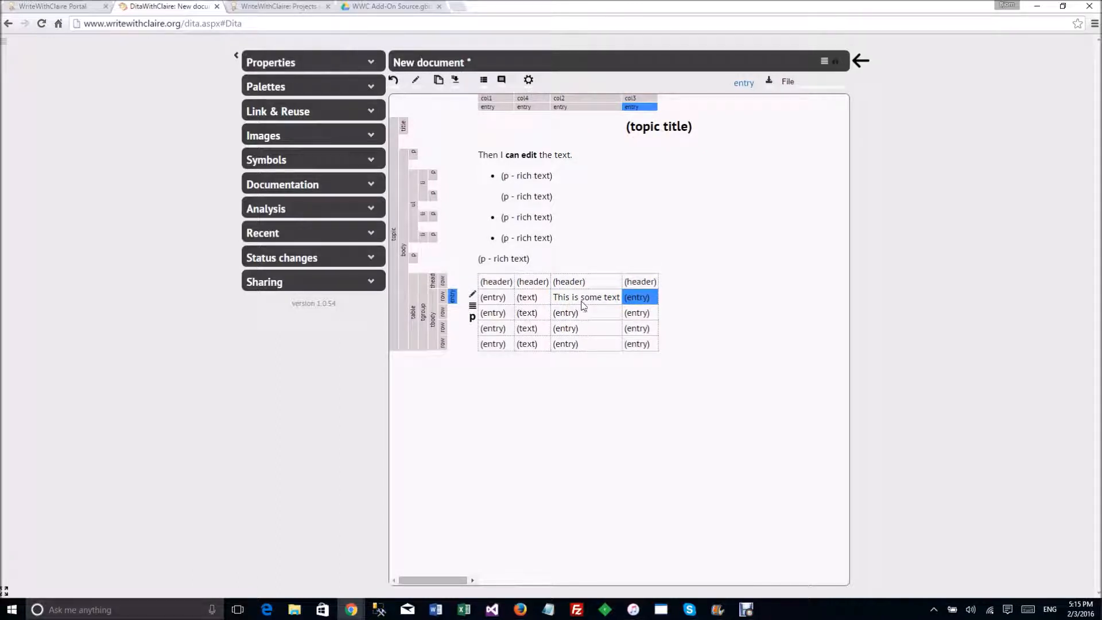
- Collapse the whole table and expand it again
click(411, 294)
click(473, 304)
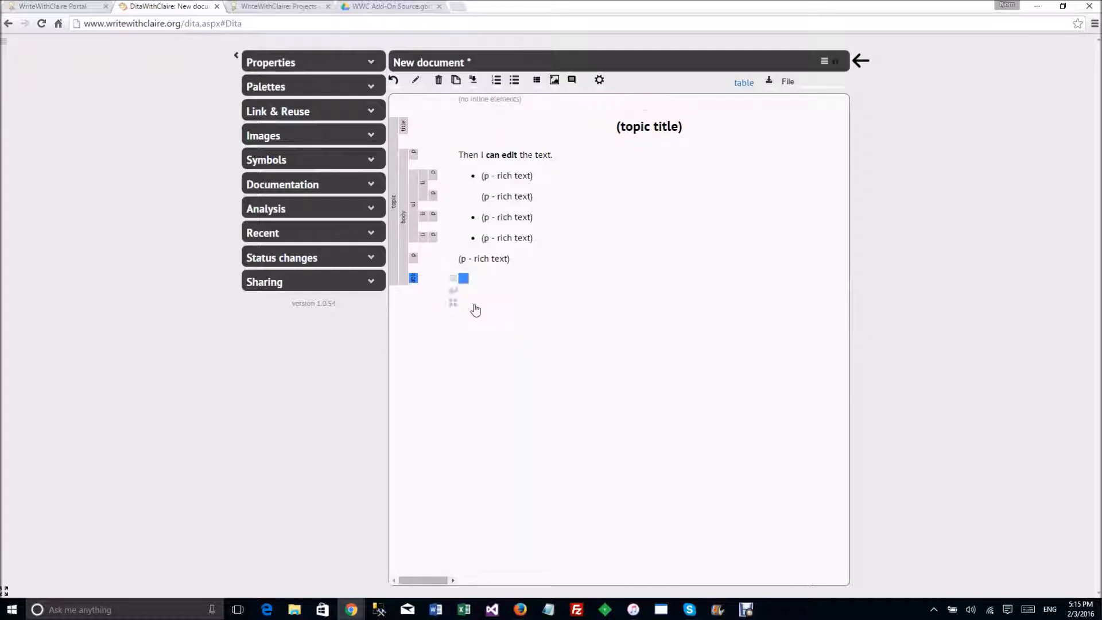
click(414, 278)
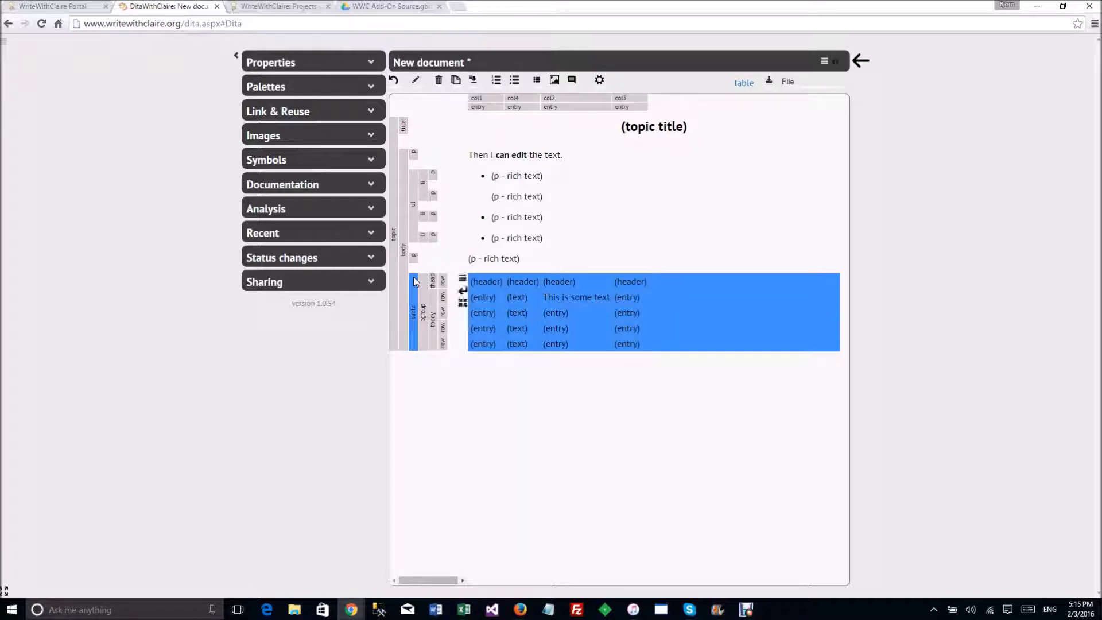
- Set the element identifier of the first paragraph, "Then I can edit the text.", to p1
click(414, 155)
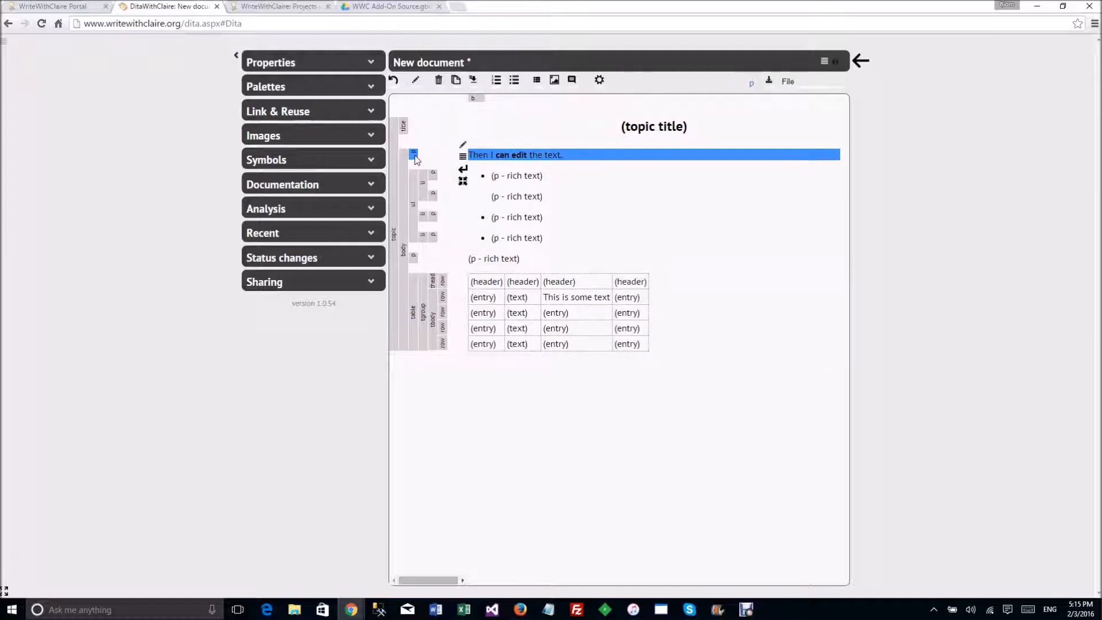
click(271, 63)
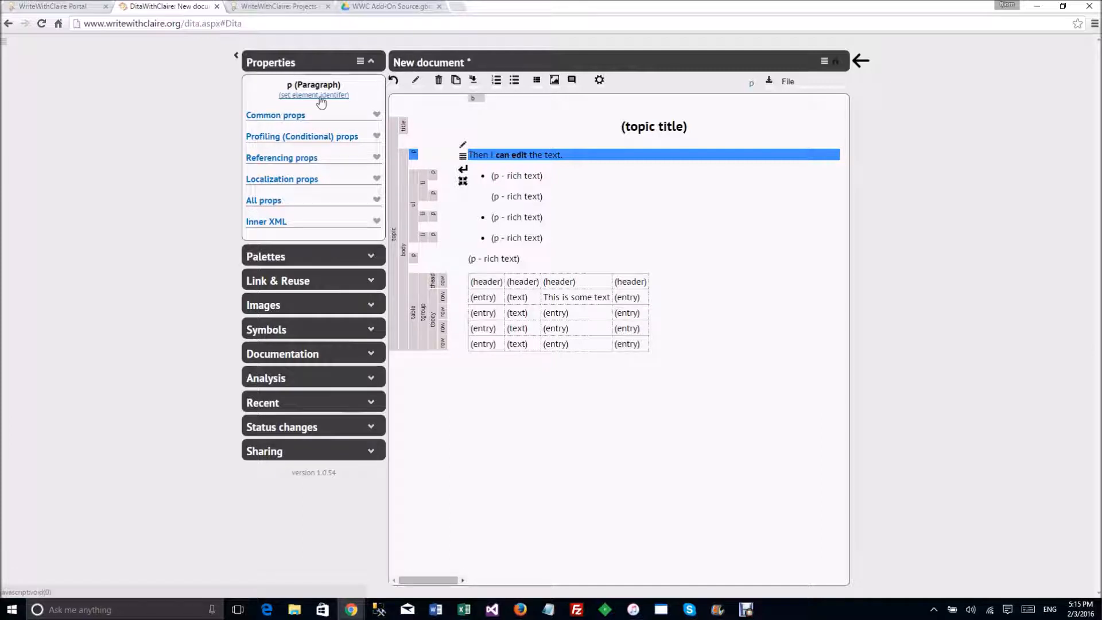
click(320, 96)
text(p1)
click(546, 481)
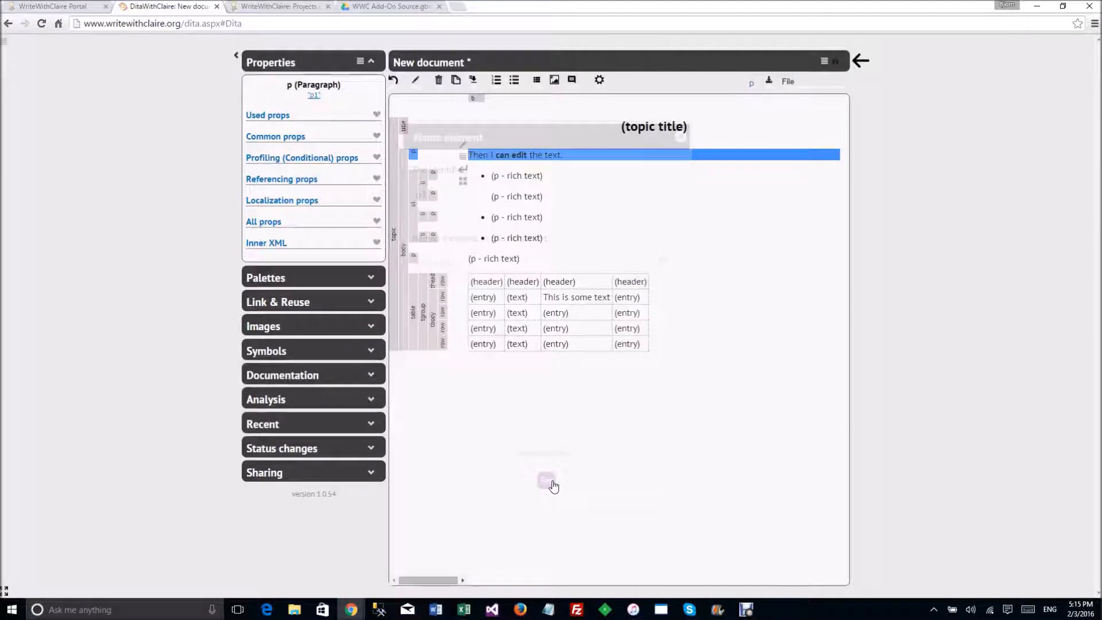
- Replace the inner XML of the paragraph above the table with "Type <b>bold</b>" and apply it
click(513, 180)
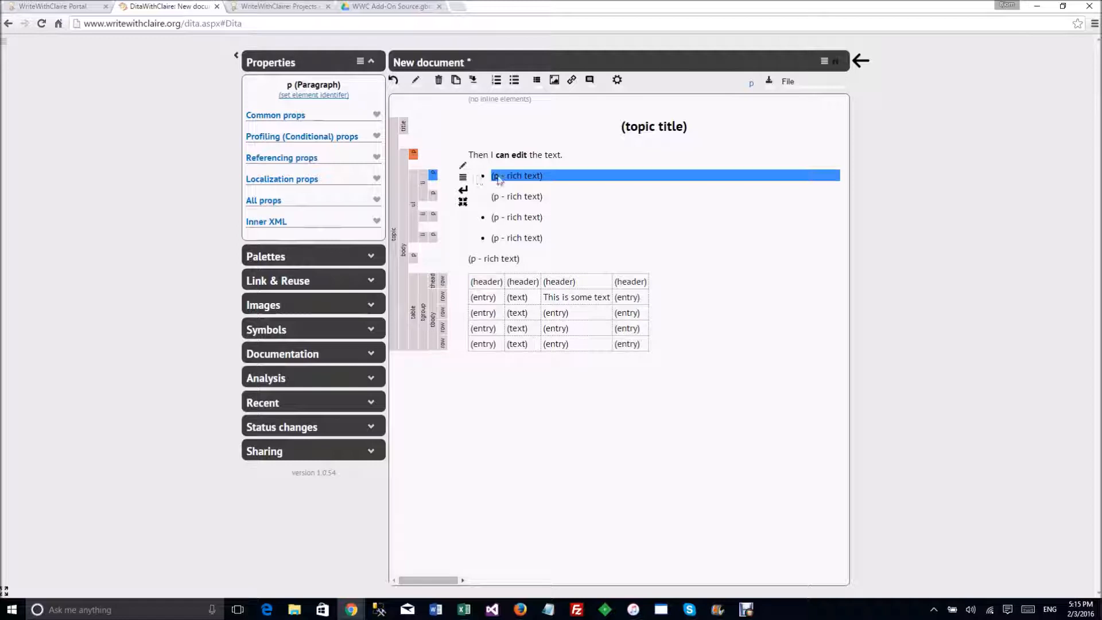
click(414, 258)
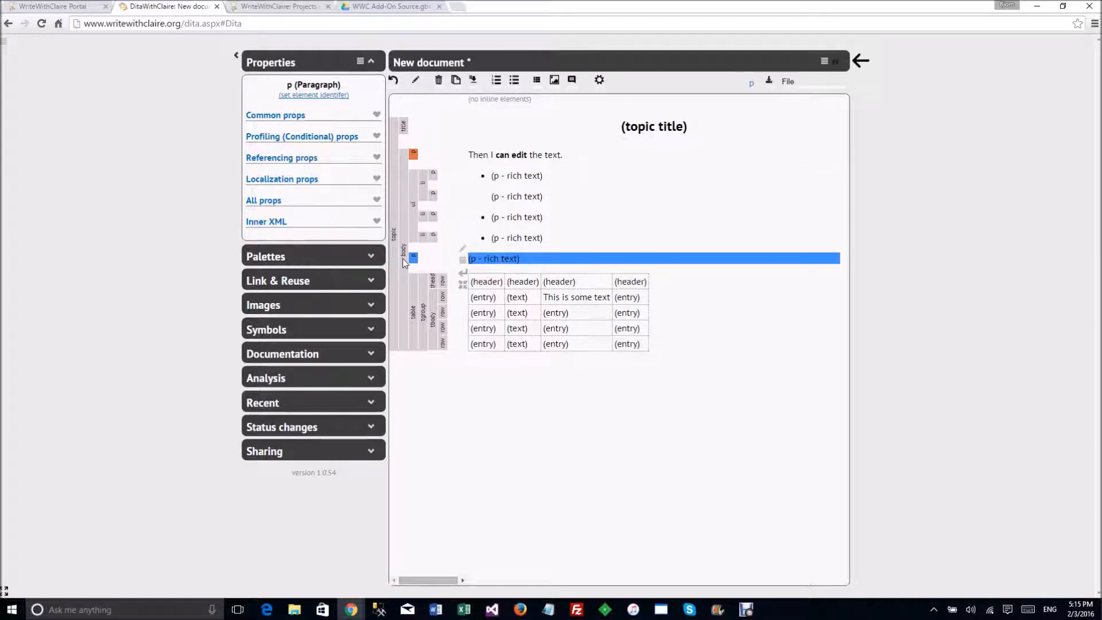
click(268, 222)
drag(310, 250, 226, 254)
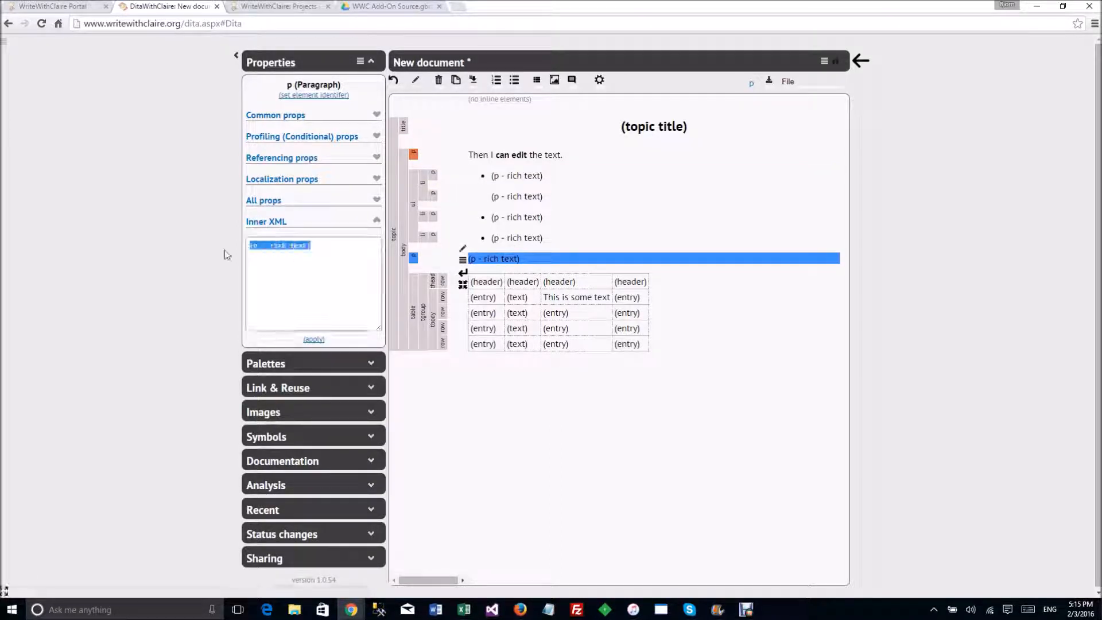
text(Type <b>bold</b>)
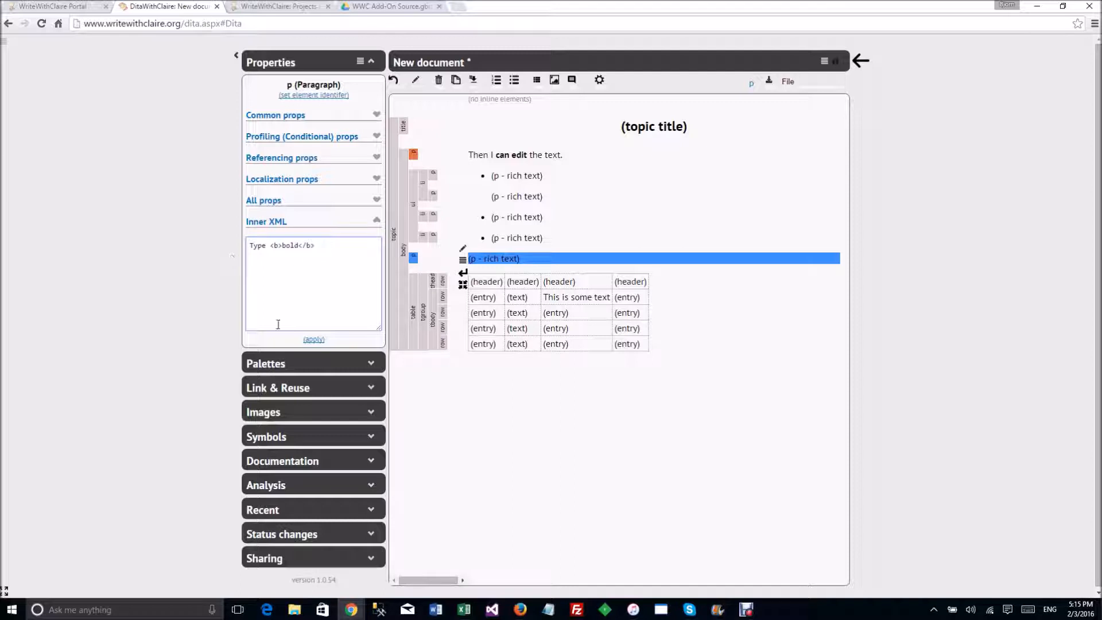
click(313, 339)
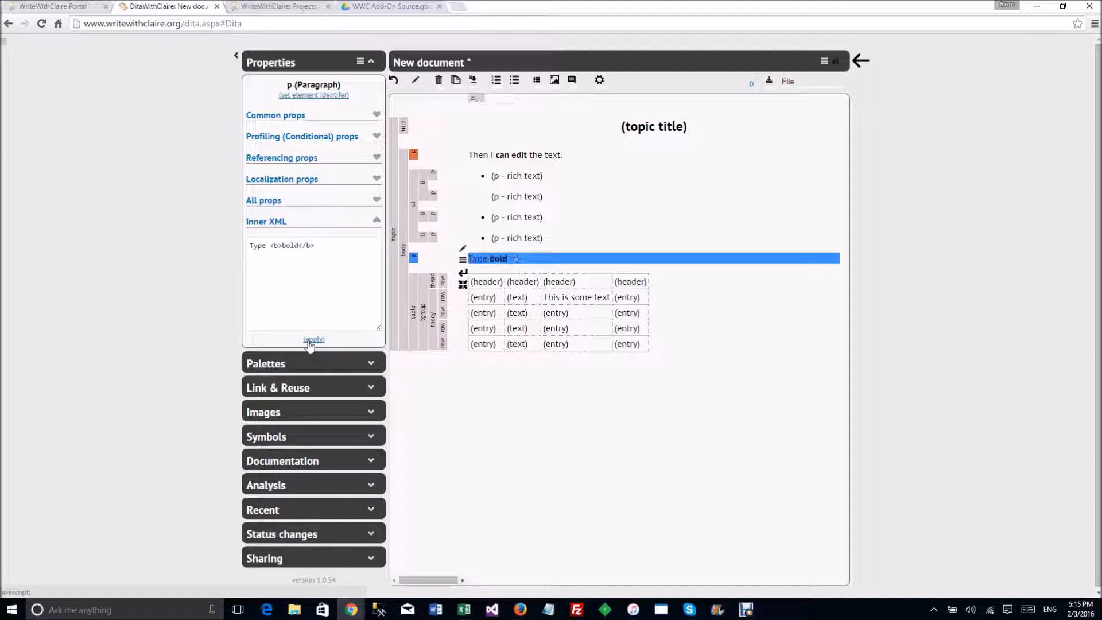
click(290, 68)
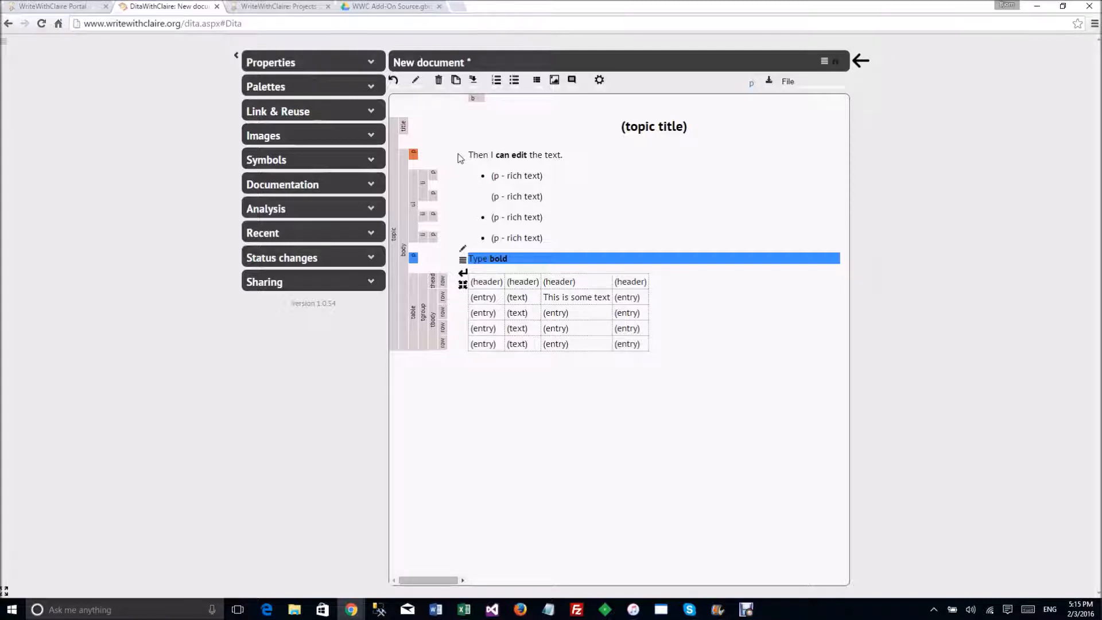
- Examine the element documentation for the bold, list item, list, body and tgroup elements, including what a list item can contain
click(477, 99)
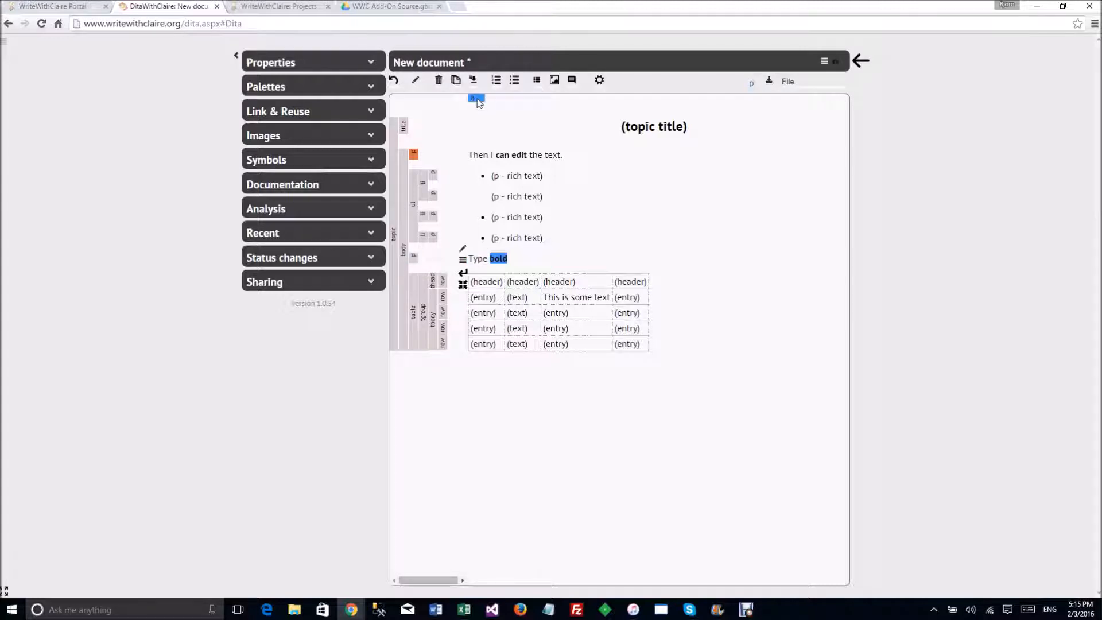
click(752, 87)
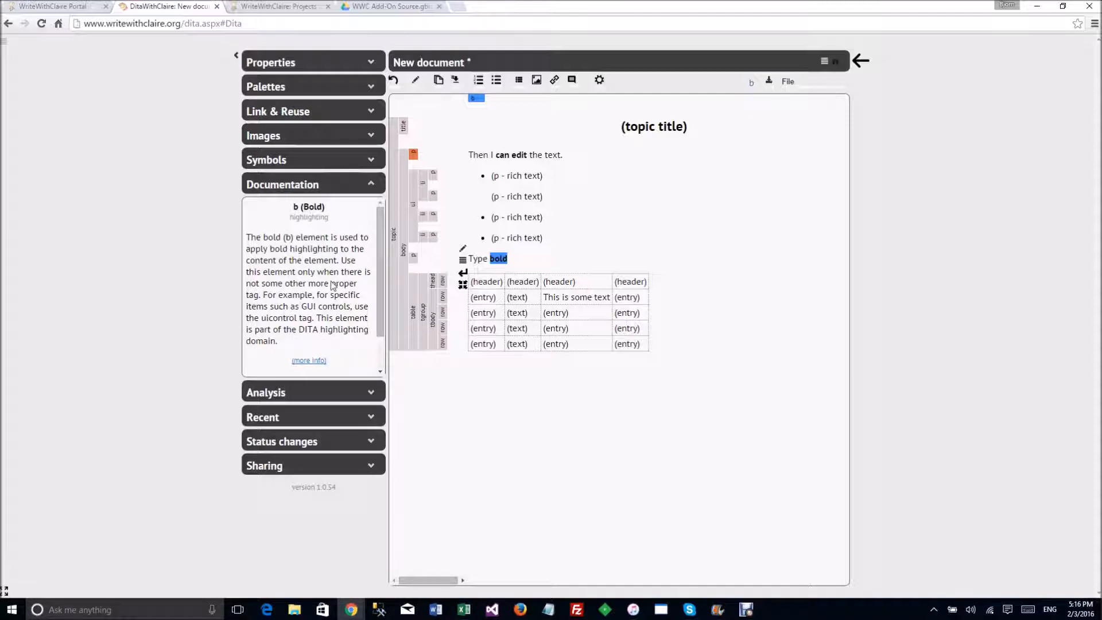
click(425, 220)
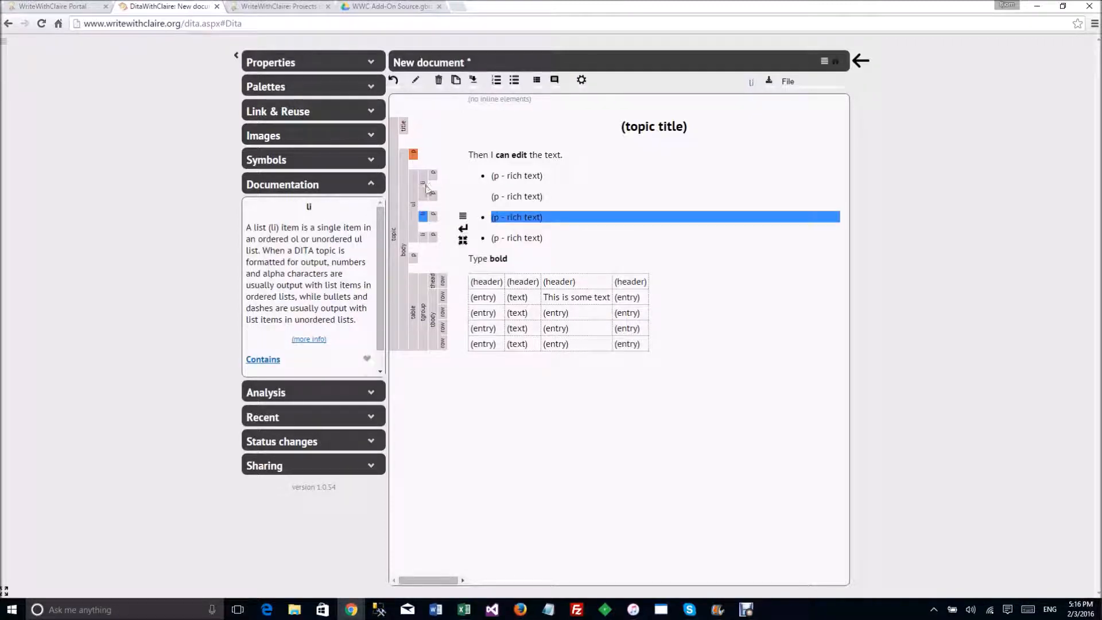
click(425, 189)
click(413, 198)
click(404, 205)
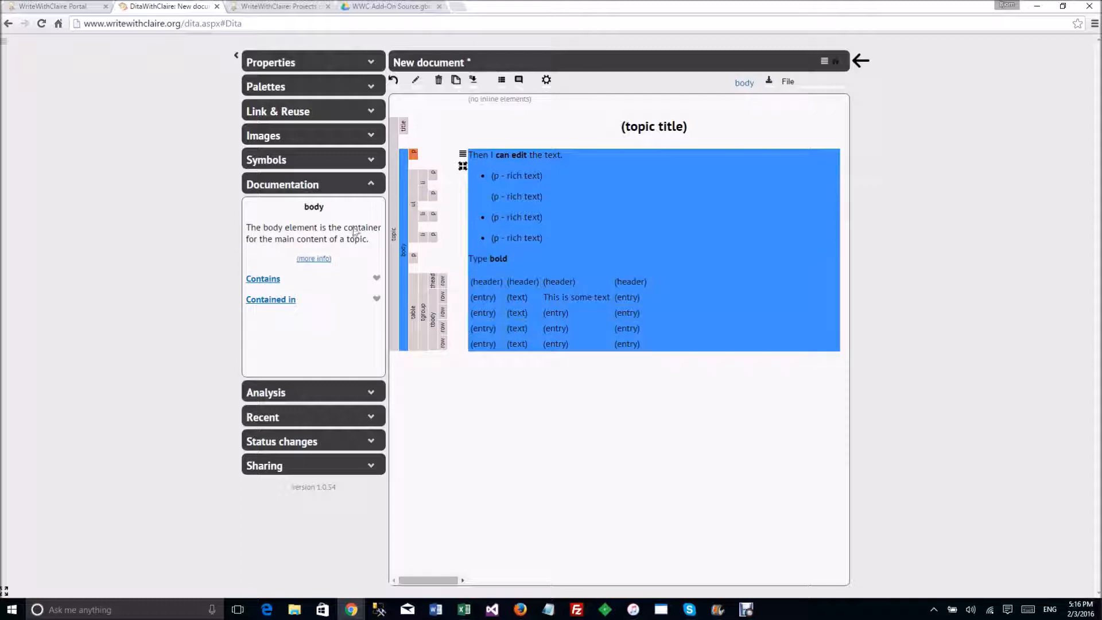
click(425, 326)
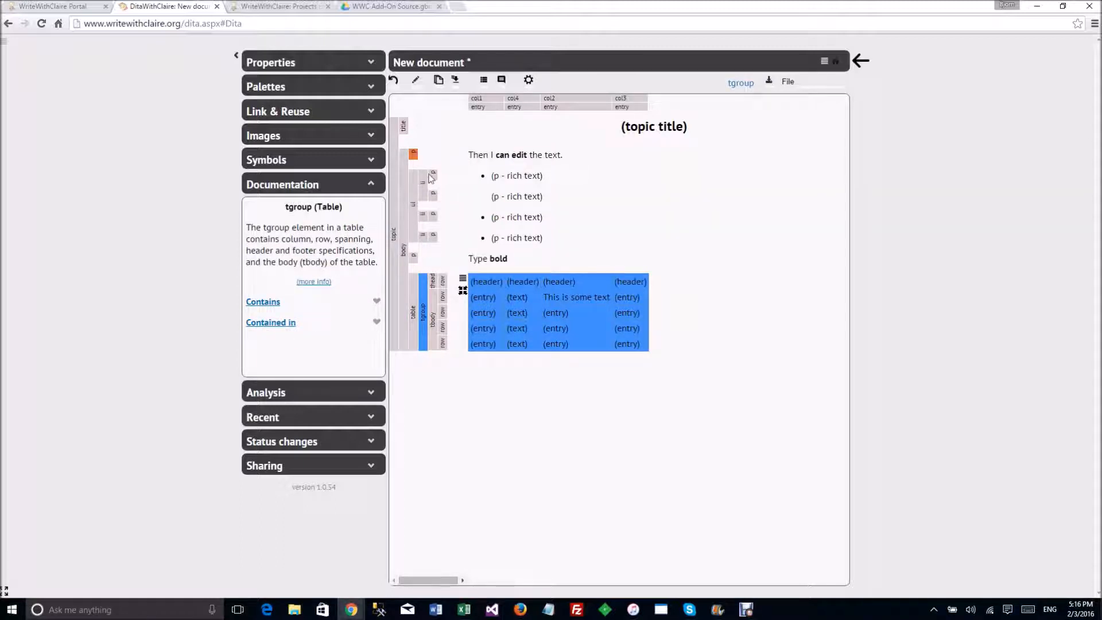
click(425, 237)
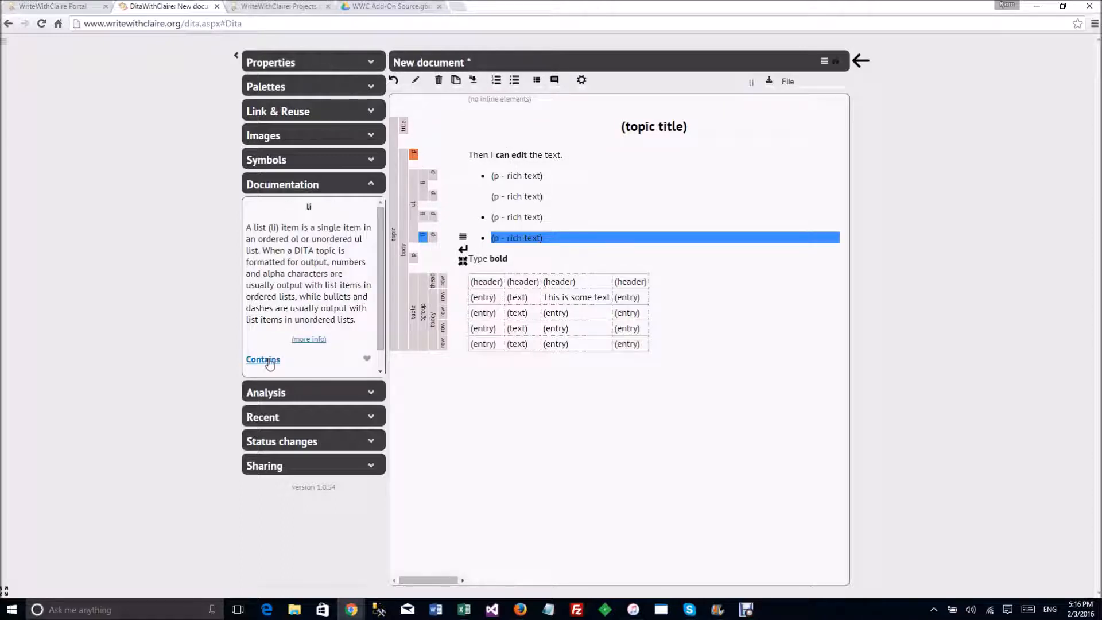
scroll(296, 349, down, 10)
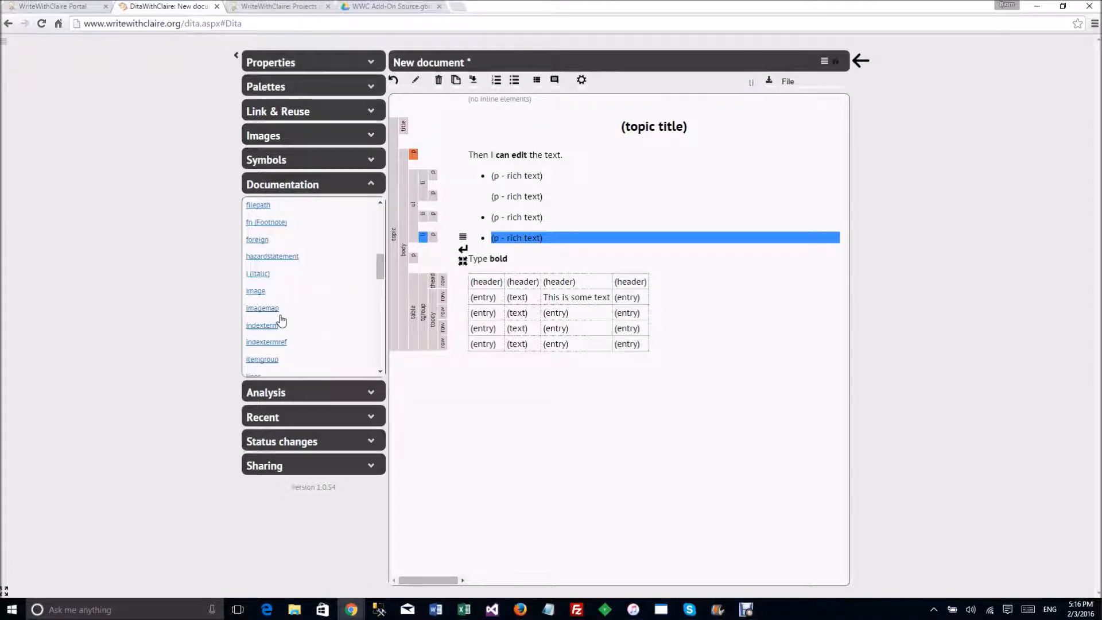
scroll(283, 321, up, 10)
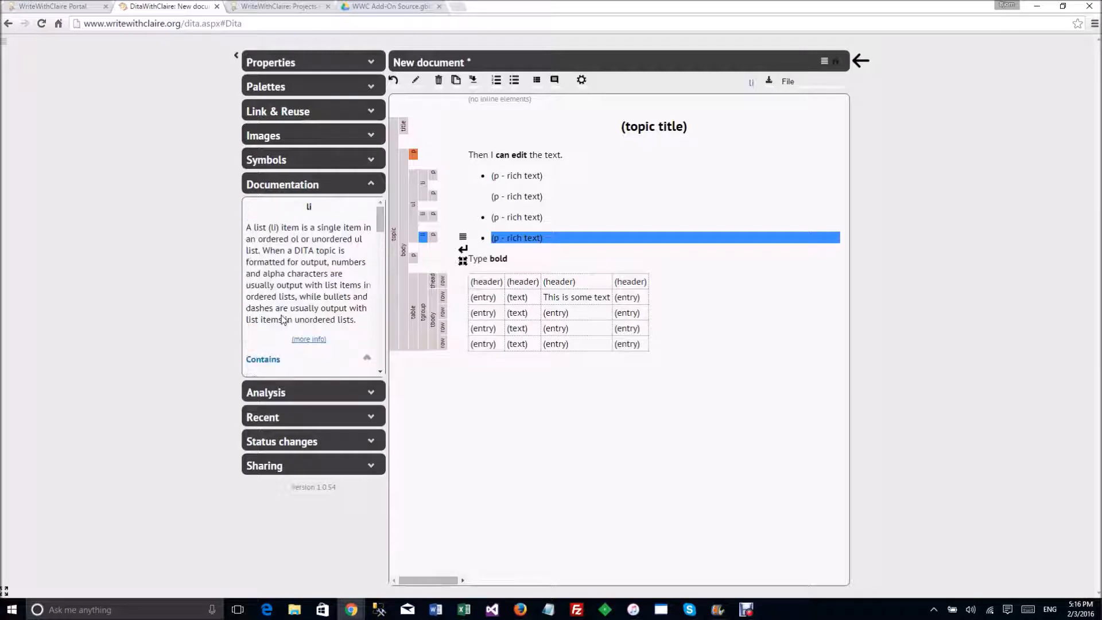
click(288, 190)
- Insert a content link to the p1 paragraph after the "Type bold" paragraph
click(558, 158)
text(.)
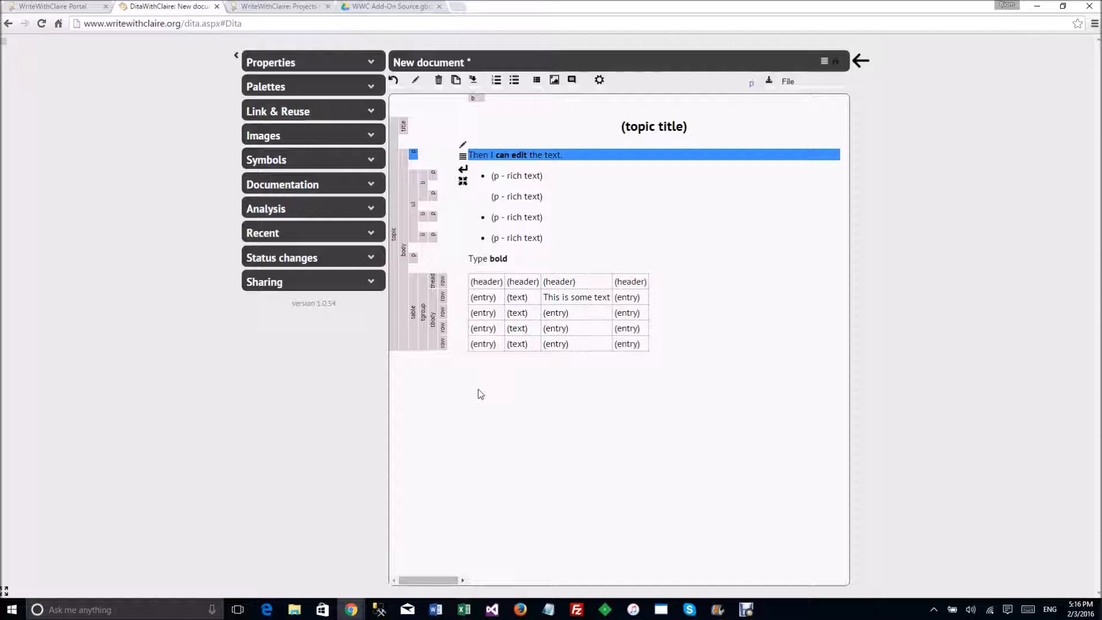
click(413, 260)
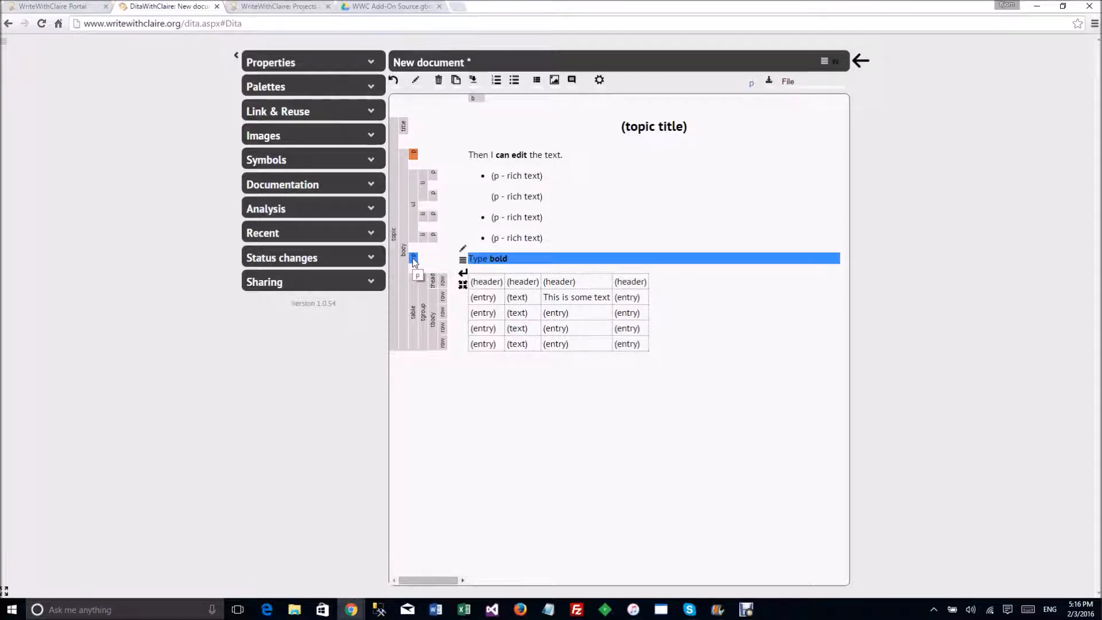
click(273, 115)
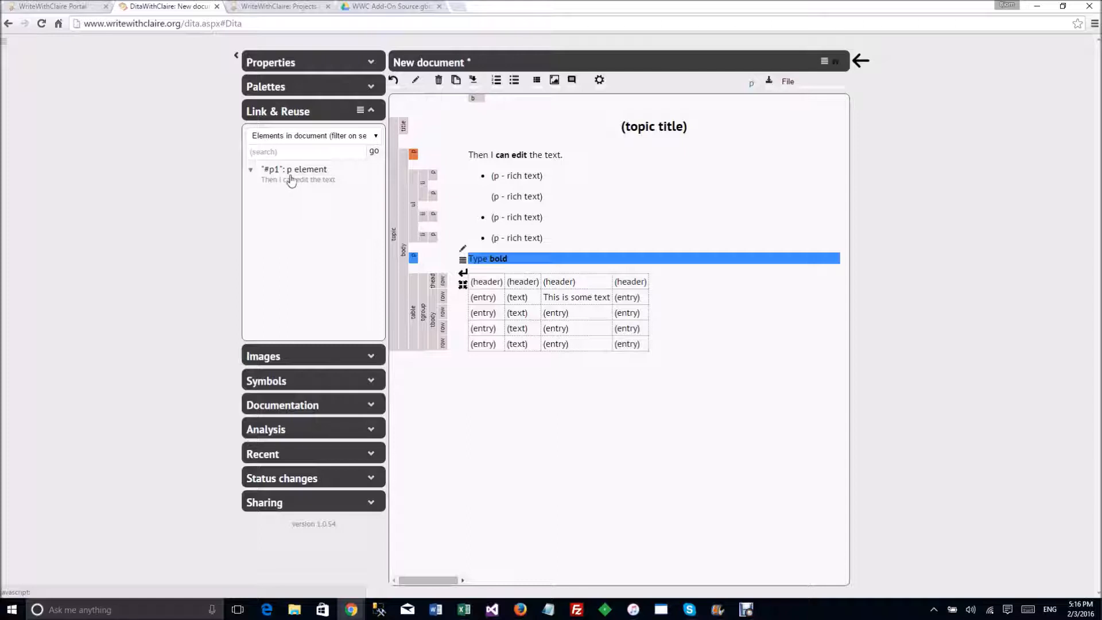
click(251, 171)
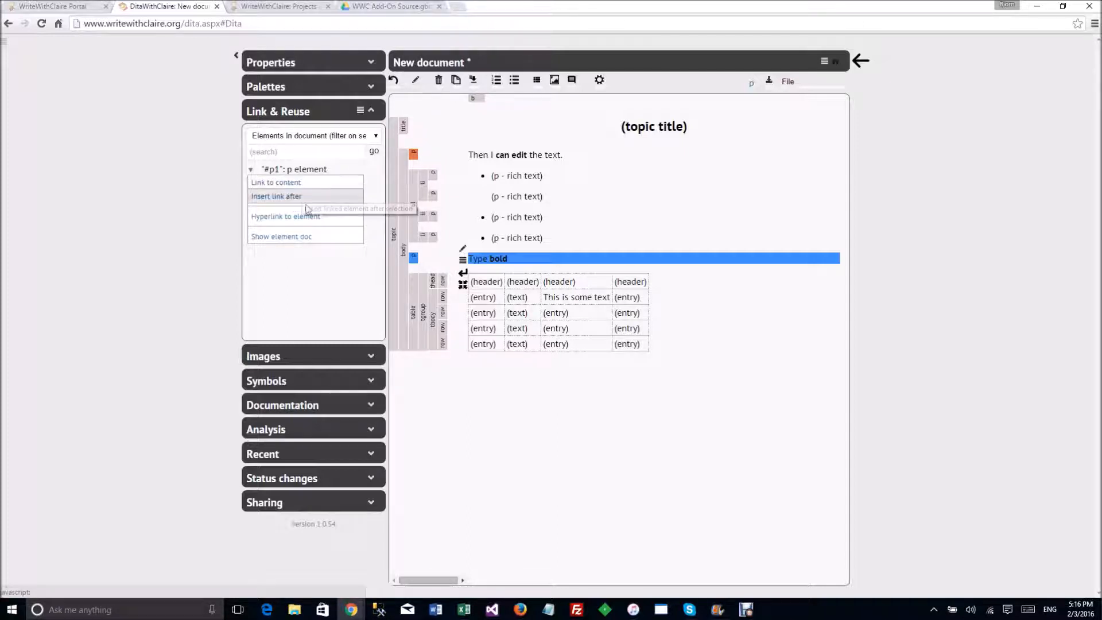
click(287, 198)
click(510, 261)
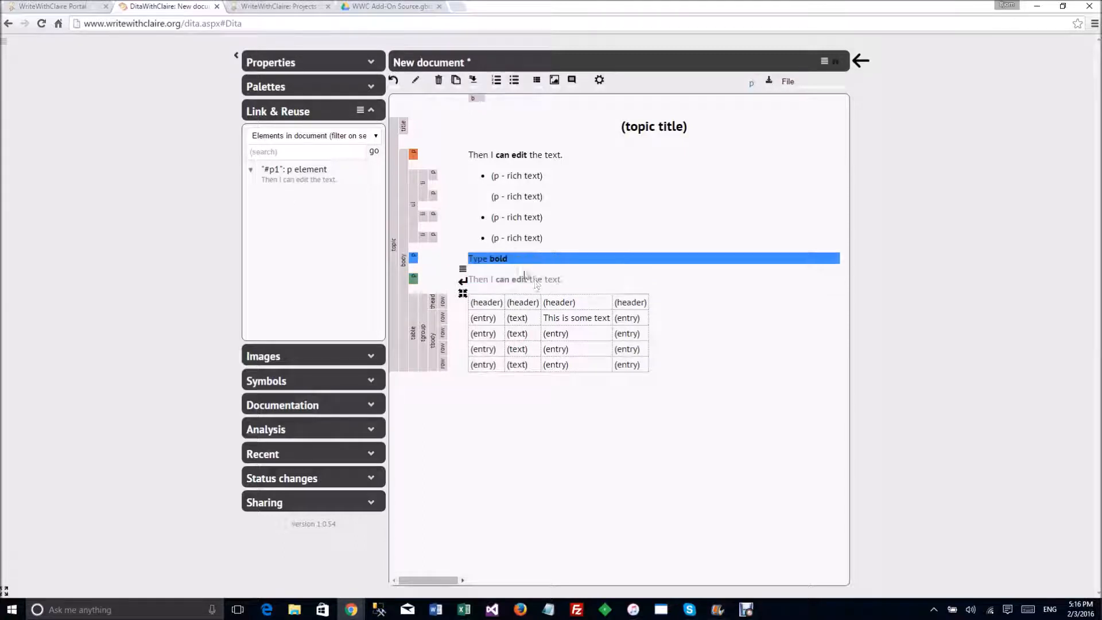
click(534, 339)
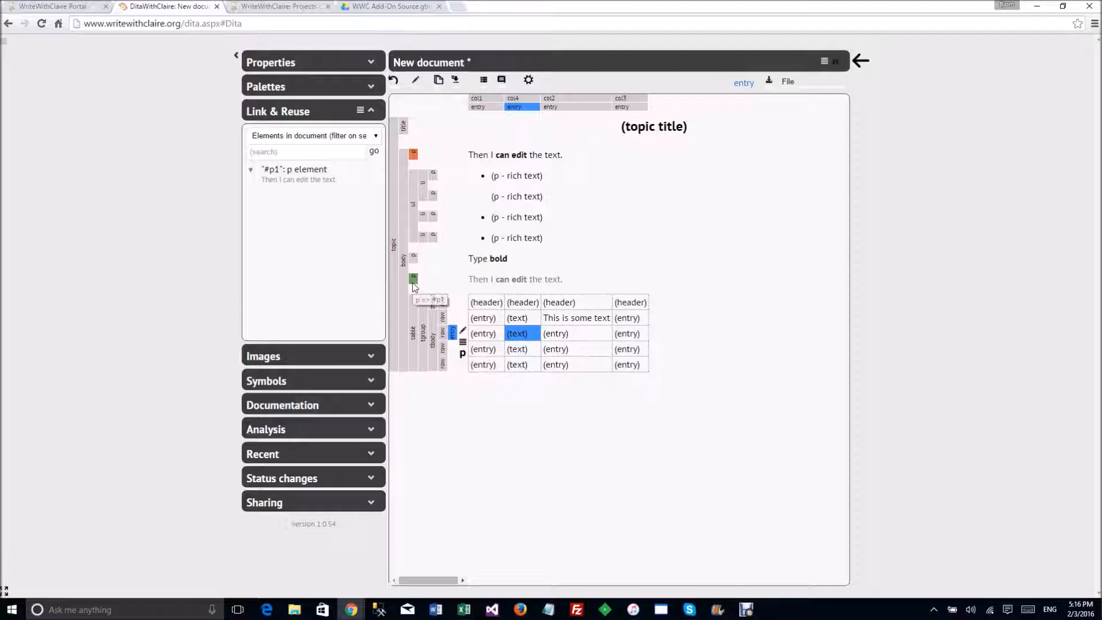
- Add the words "add some text" inside the bold phrase of the p1 paragraph so it reads "can add some text edit"
click(520, 159)
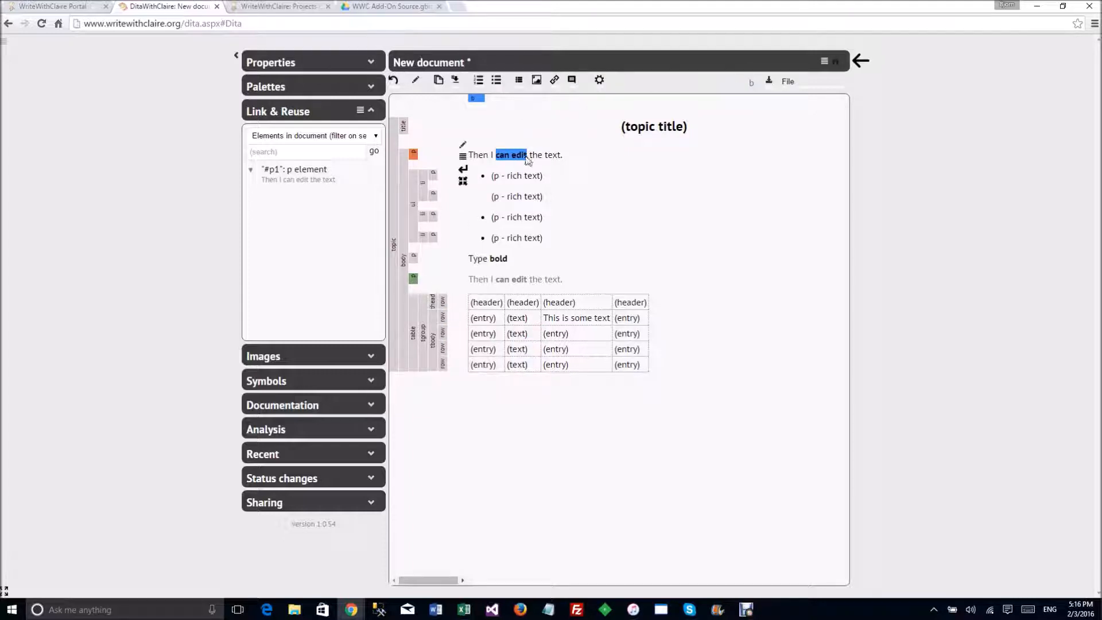
click(518, 157)
text(add some text)
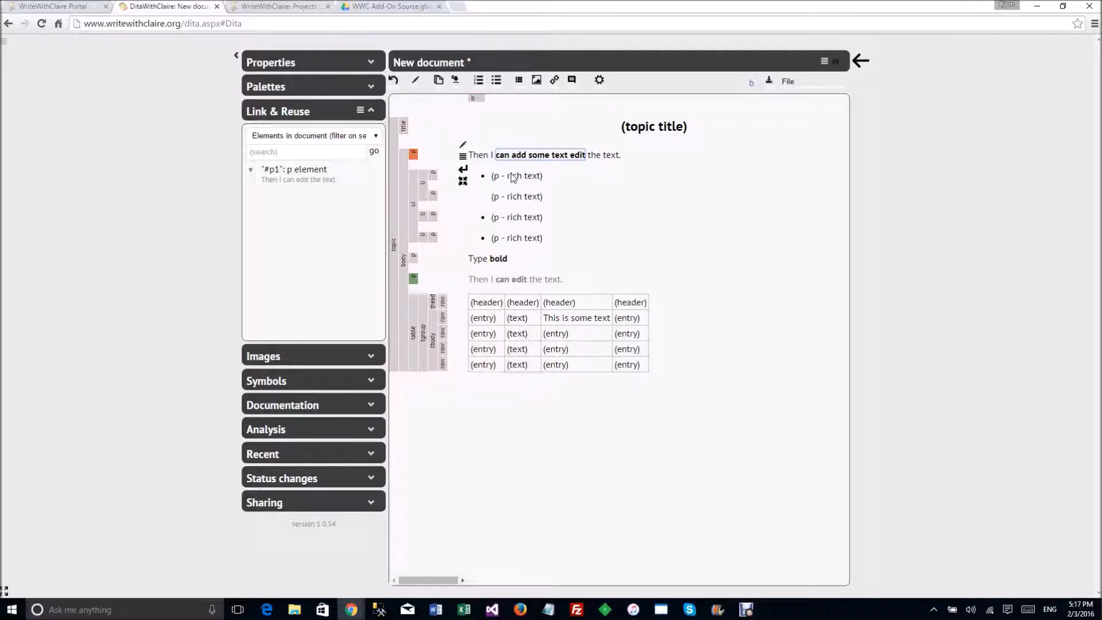
key(Escape)
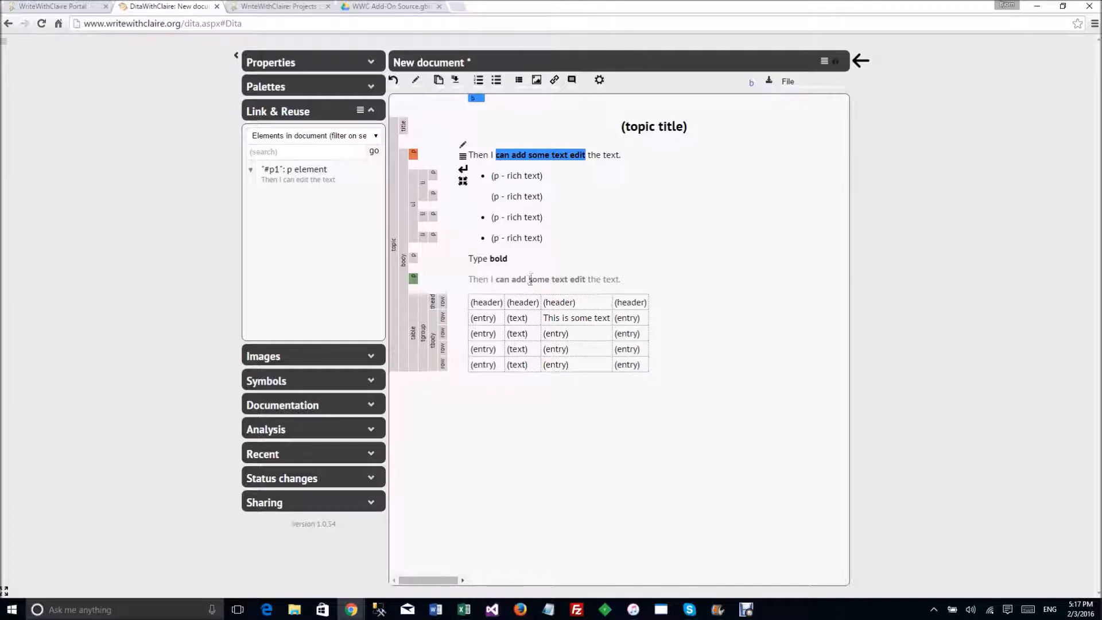
click(298, 115)
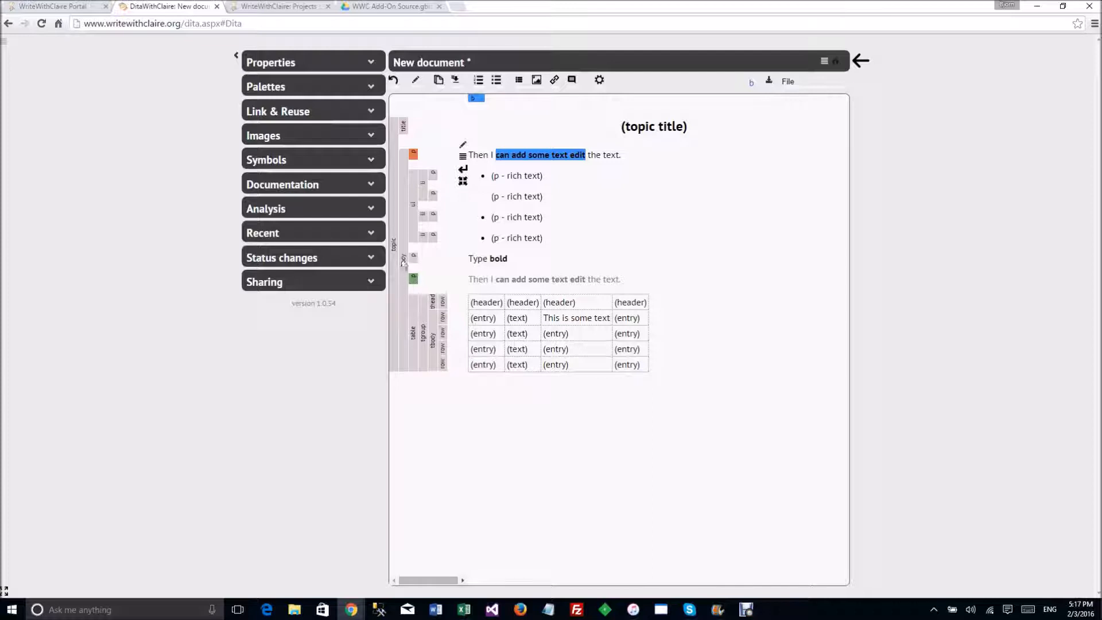
- Examine the Dita1 image library and the image insertion options for the "Type bold" paragraph without inserting an image
click(415, 259)
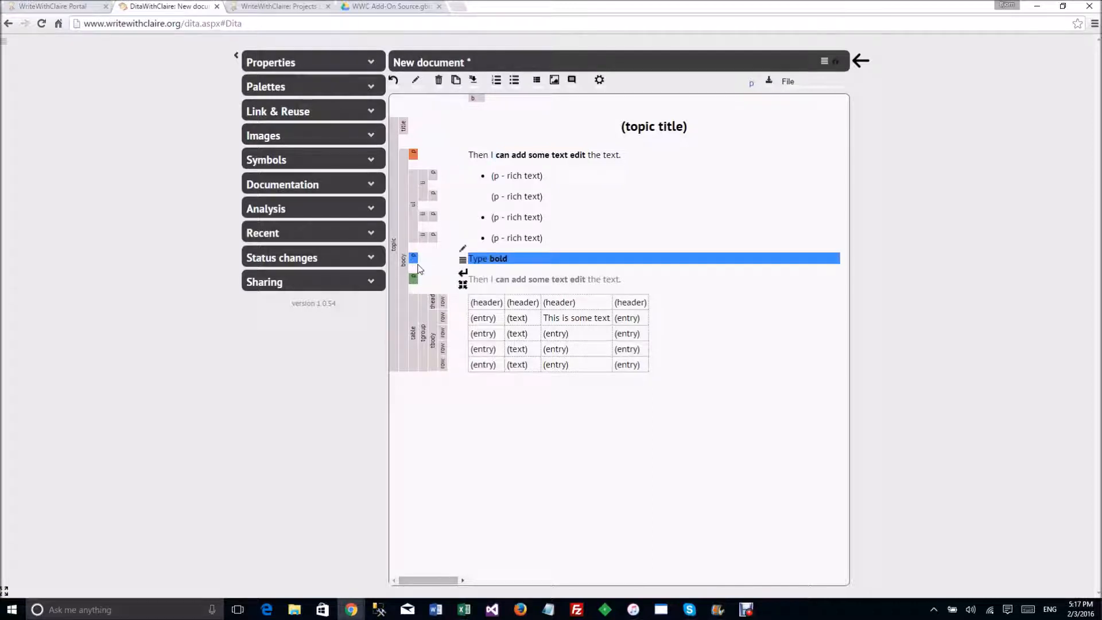
click(269, 138)
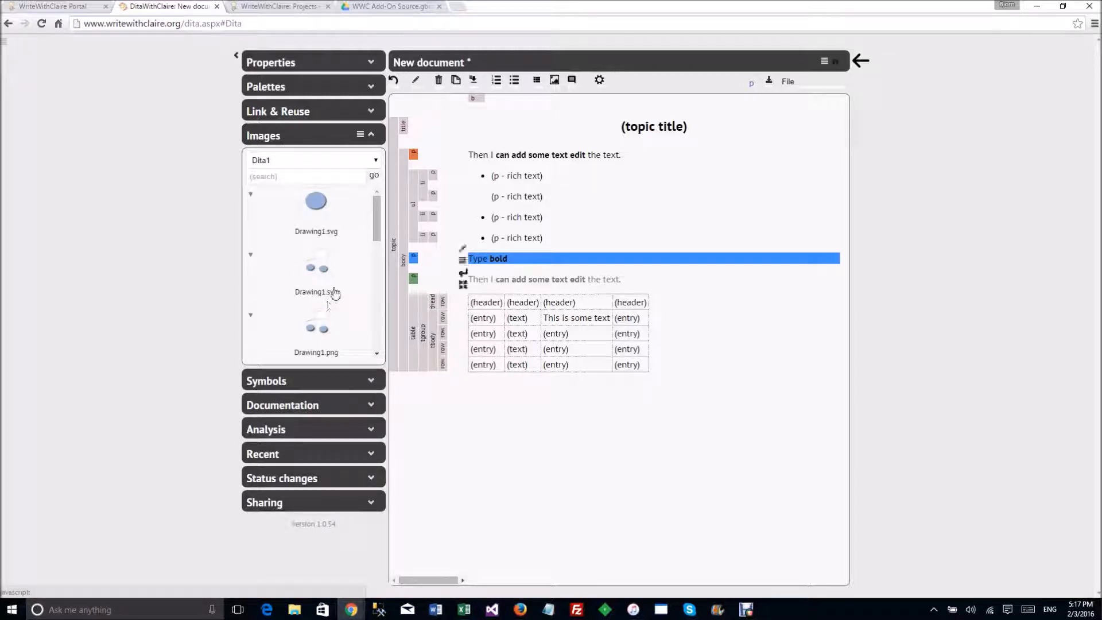
click(267, 138)
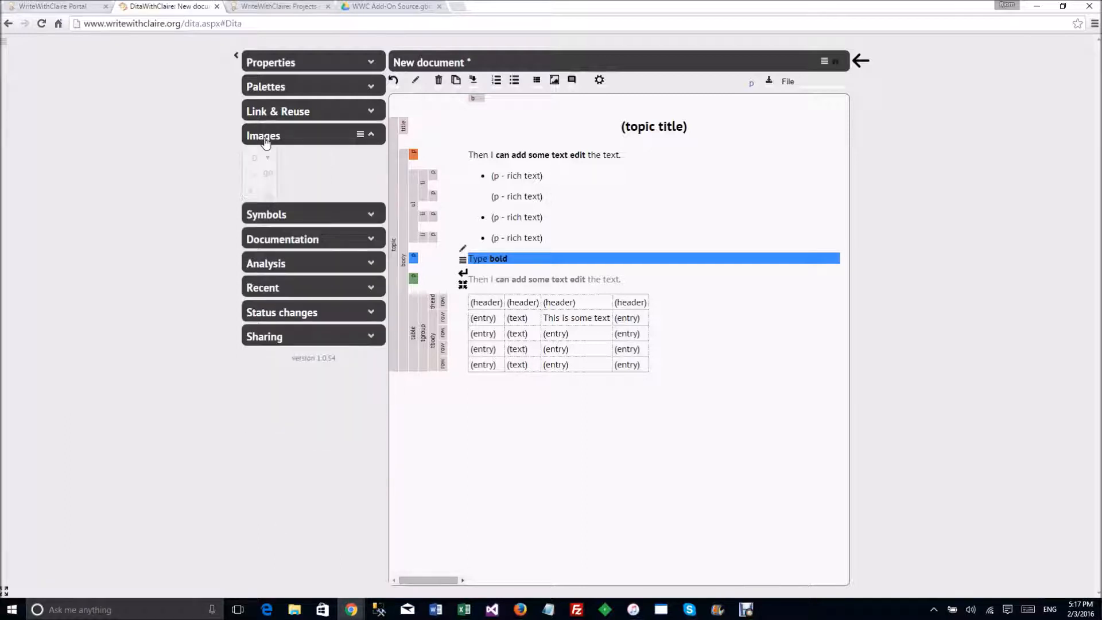
click(554, 81)
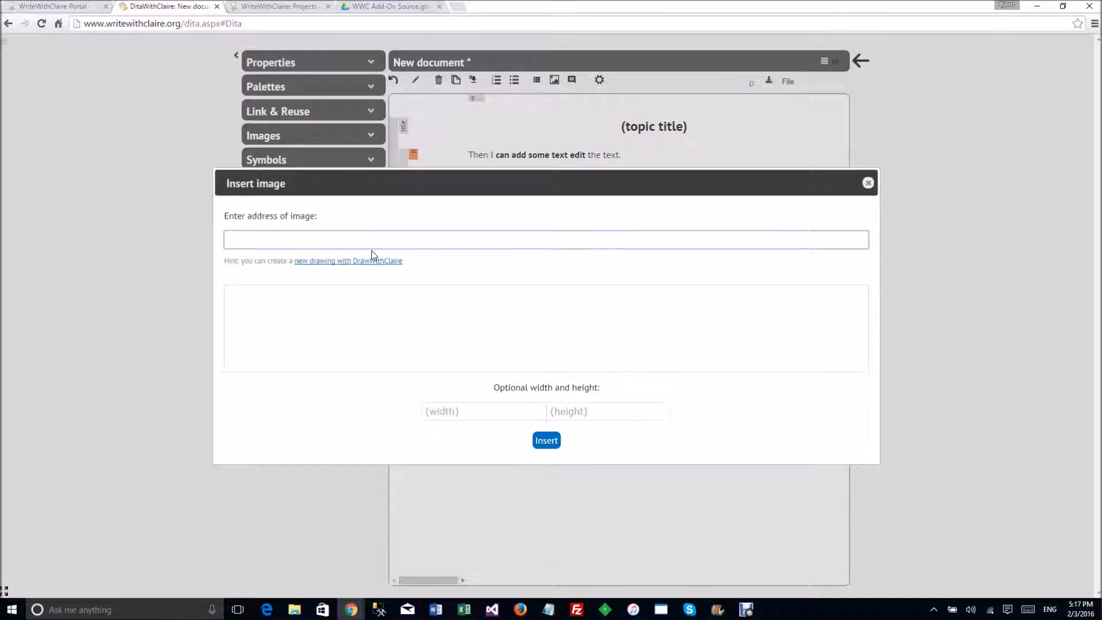
click(868, 183)
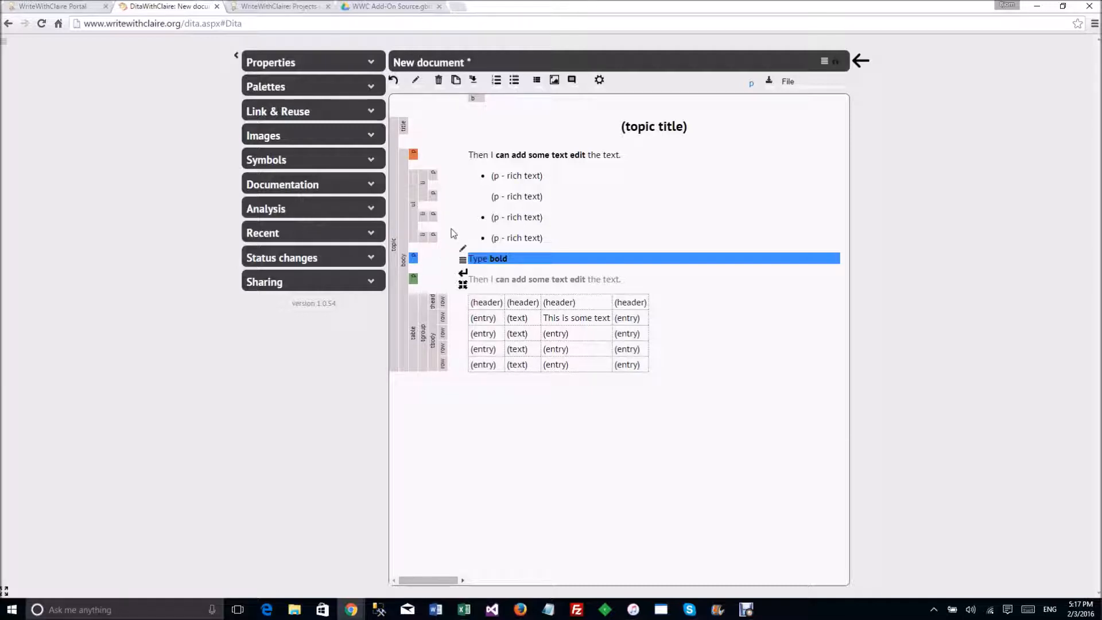
- Review the options for saving and opening the document, leaving without choosing one
click(789, 82)
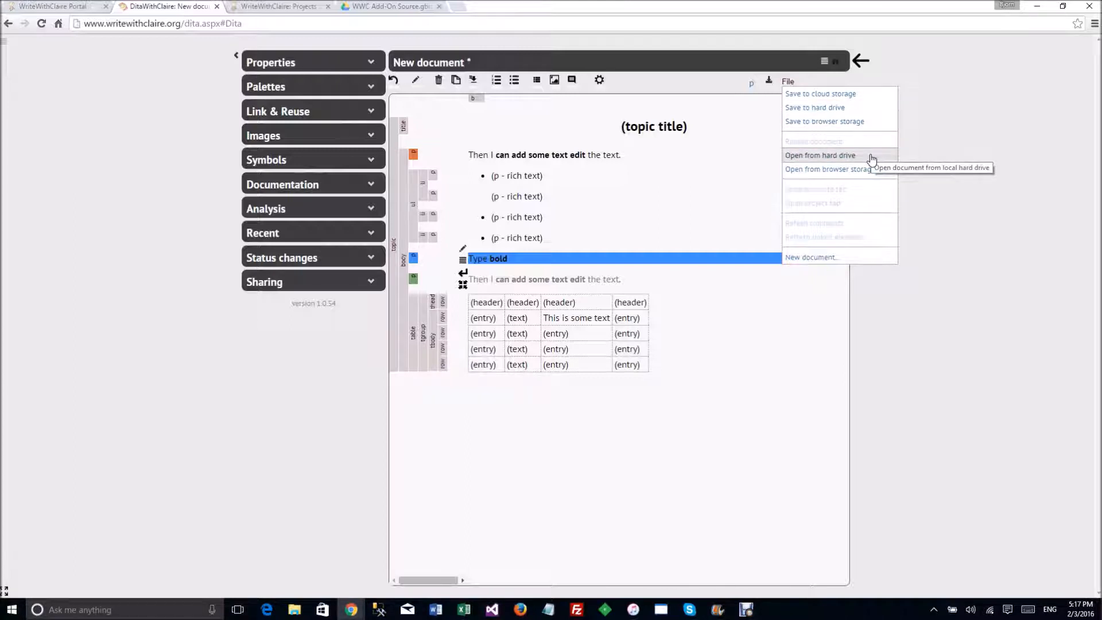
click(516, 156)
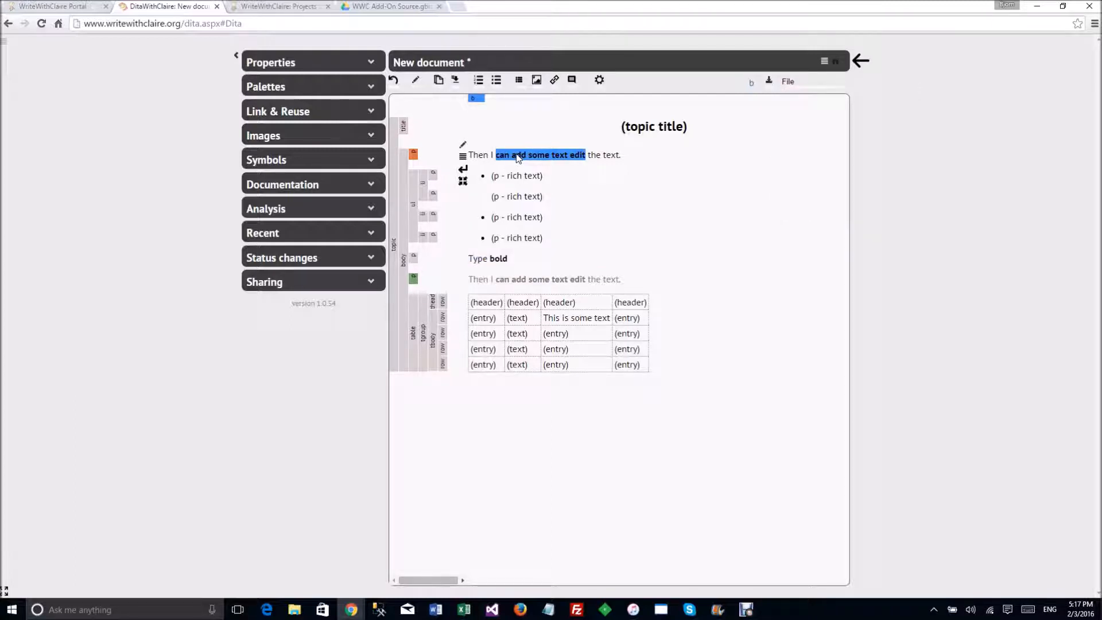